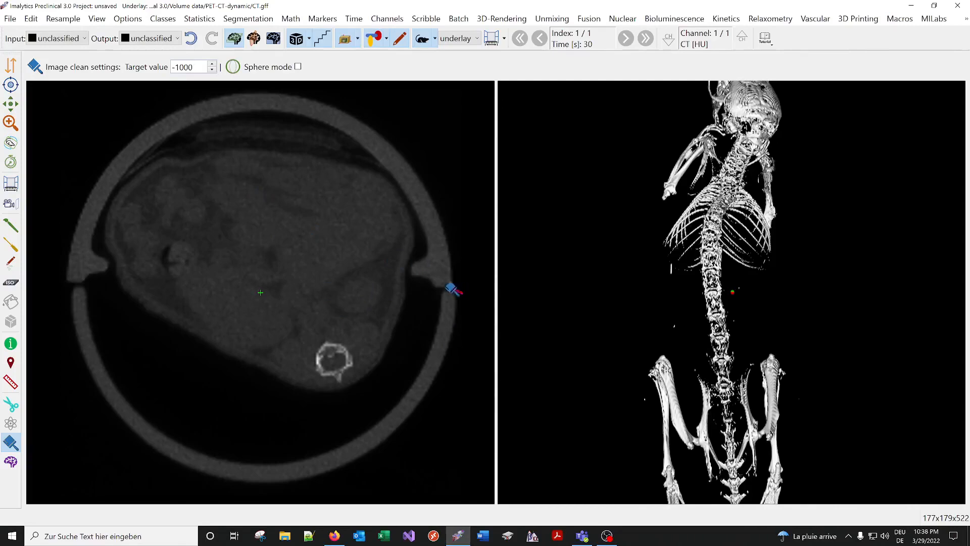
- Erase the lower half of the tube around the mouse in the axial CT slice with the image clean tool
{"action": "mouse_move", "coordinate": [438, 312]}
{"action": "left_mouse_down"}
{"action": "mouse_move", "coordinate": [399, 385]}
{"action": "mouse_move", "coordinate": [370, 413]}
{"action": "mouse_move", "coordinate": [394, 466]}
{"action": "mouse_move", "coordinate": [445, 444]}
{"action": "mouse_move", "coordinate": [457, 415]}
{"action": "left_mouse_up"}
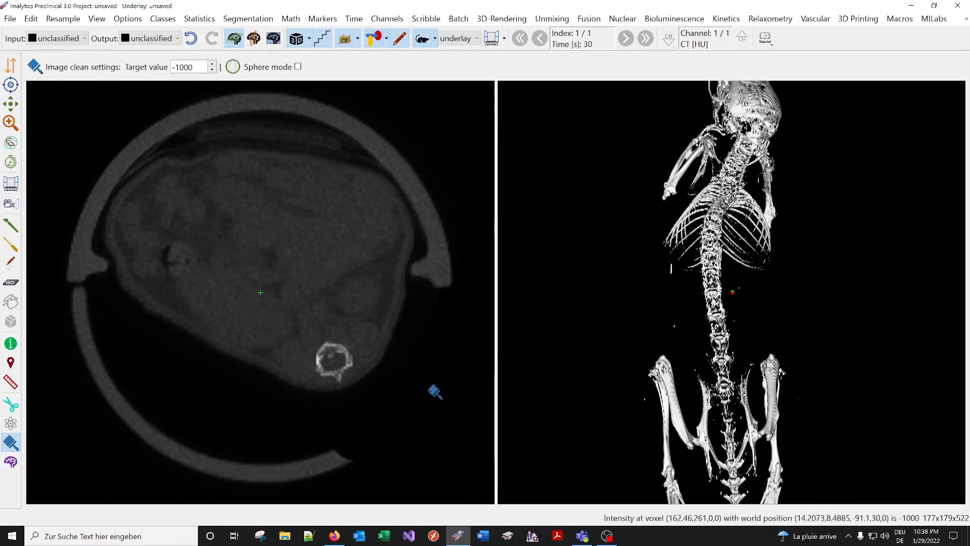
{"action": "right_click_drag", "start_coordinate": [437, 350], "coordinate": [424, 396]}
{"action": "mouse_move", "coordinate": [417, 273]}
{"action": "right_mouse_down"}
{"action": "mouse_move", "coordinate": [407, 472]}
{"action": "mouse_move", "coordinate": [403, 195]}
{"action": "mouse_move", "coordinate": [390, 444]}
{"action": "mouse_move", "coordinate": [384, 327]}
{"action": "mouse_move", "coordinate": [396, 216]}
{"action": "mouse_move", "coordinate": [394, 310]}
{"action": "mouse_move", "coordinate": [429, 366]}
{"action": "right_mouse_up"}
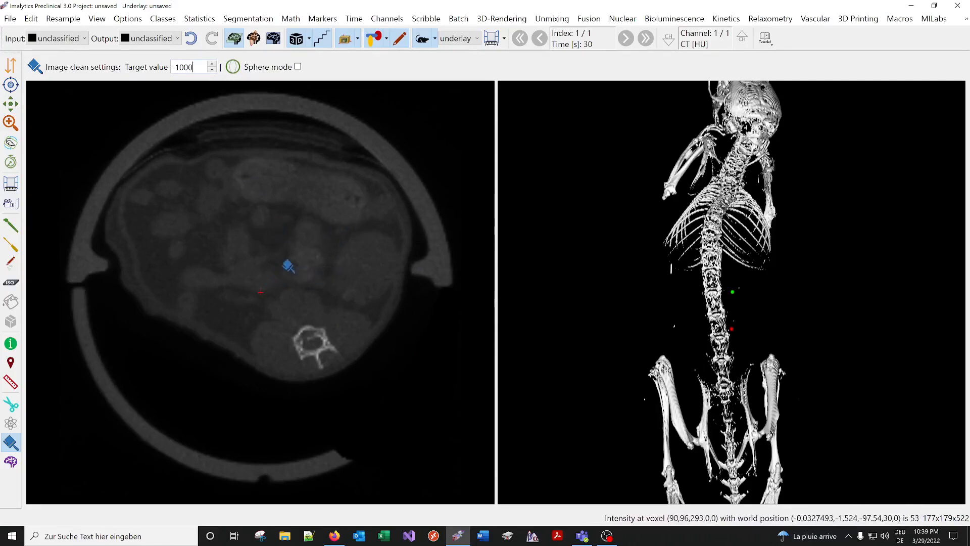
{"action": "scroll", "coordinate": [299, 269], "scroll_direction": "down", "scroll_amount": 1}
{"action": "mouse_move", "coordinate": [347, 428]}
{"action": "left_mouse_down"}
{"action": "mouse_move", "coordinate": [323, 410]}
{"action": "mouse_move", "coordinate": [265, 426]}
{"action": "mouse_move", "coordinate": [210, 407]}
{"action": "mouse_move", "coordinate": [163, 379]}
{"action": "mouse_move", "coordinate": [120, 299]}
{"action": "mouse_move", "coordinate": [139, 411]}
{"action": "mouse_move", "coordinate": [242, 463]}
{"action": "mouse_move", "coordinate": [305, 475]}
{"action": "mouse_move", "coordinate": [315, 463]}
{"action": "left_mouse_up"}
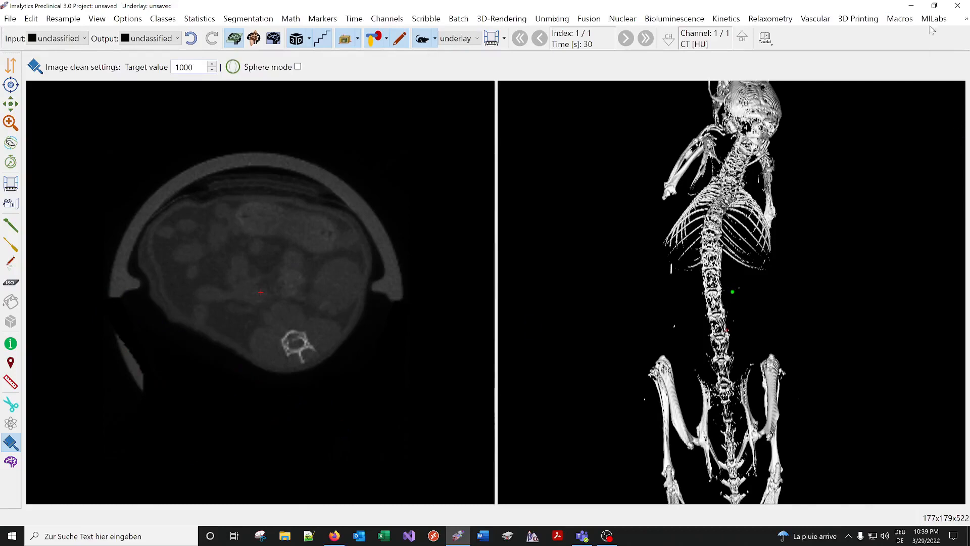
{"action": "mouse_move", "coordinate": [146, 357]}
{"action": "left_mouse_down"}
{"action": "mouse_move", "coordinate": [91, 325]}
{"action": "mouse_move", "coordinate": [144, 397]}
{"action": "mouse_move", "coordinate": [115, 382]}
{"action": "left_mouse_up"}
{"action": "mouse_move", "coordinate": [136, 346]}
{"action": "left_mouse_down"}
{"action": "mouse_move", "coordinate": [135, 394]}
{"action": "mouse_move", "coordinate": [162, 349]}
{"action": "left_mouse_up"}
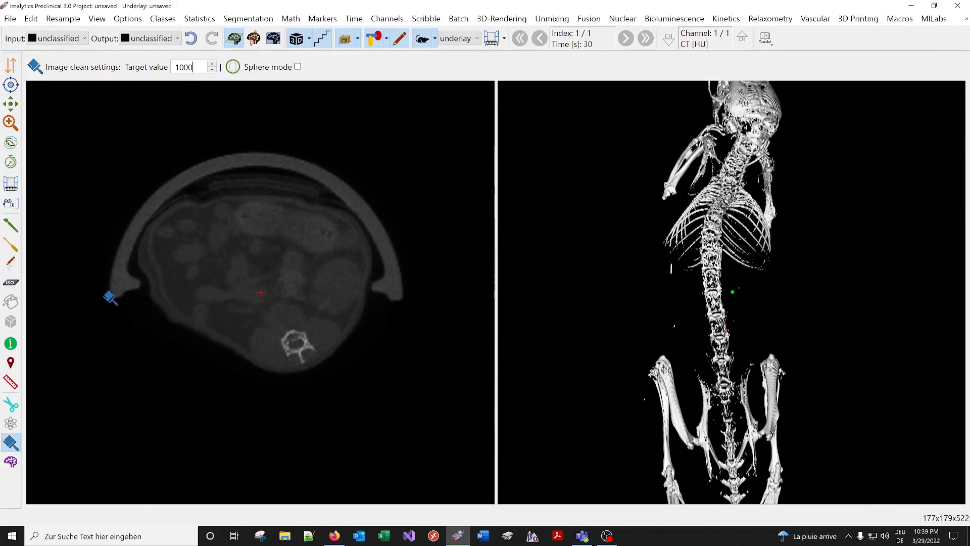
- Erase the upper half of the tube in the axial slice, tracing between the tube wall and the animal's body
{"action": "left_click_drag", "start_coordinate": [133, 297], "coordinate": [136, 293]}
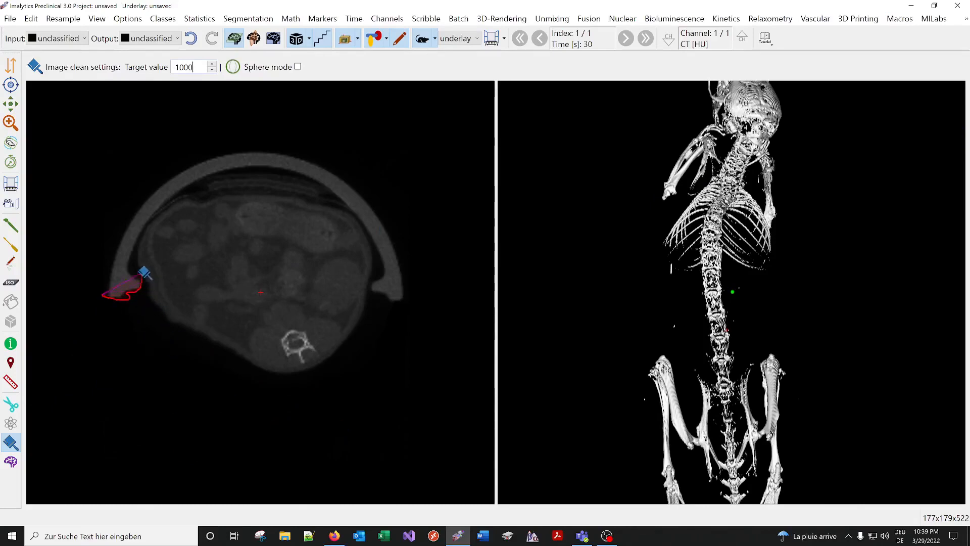
{"action": "left_click_drag", "start_coordinate": [140, 248], "coordinate": [144, 235]}
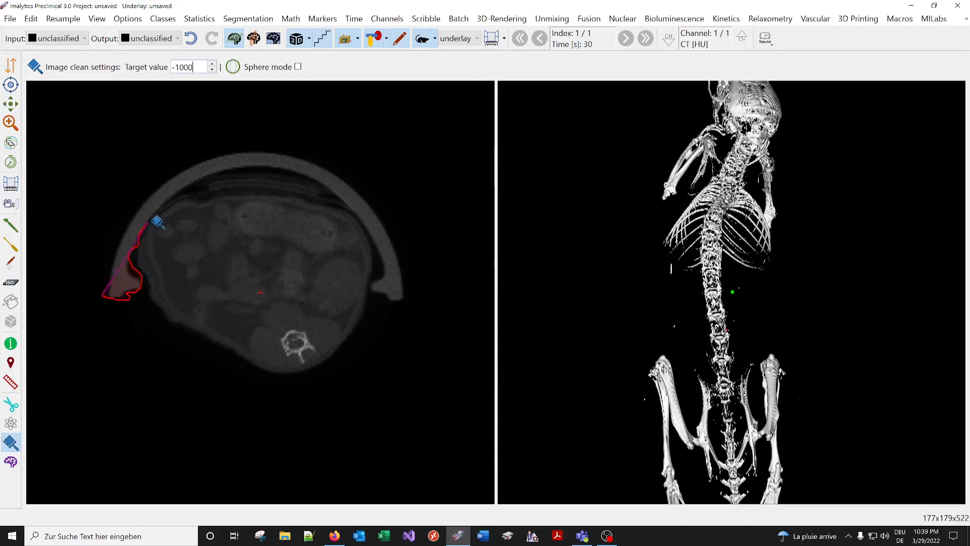
{"action": "mouse_move", "coordinate": [188, 193]}
{"action": "left_mouse_down"}
{"action": "mouse_move", "coordinate": [229, 170]}
{"action": "mouse_move", "coordinate": [292, 167]}
{"action": "mouse_move", "coordinate": [331, 193]}
{"action": "left_mouse_up"}
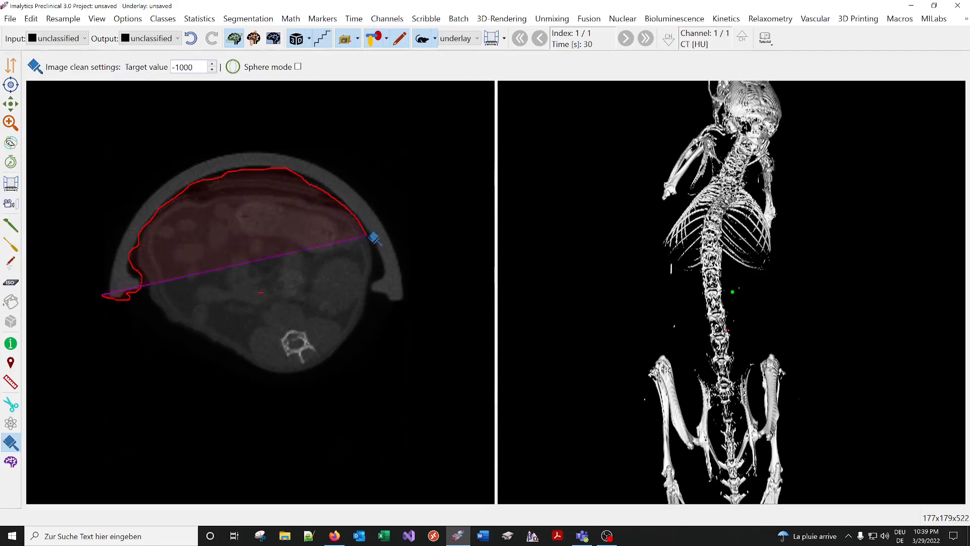
{"action": "mouse_move", "coordinate": [384, 254]}
{"action": "left_mouse_down"}
{"action": "mouse_move", "coordinate": [378, 298]}
{"action": "mouse_move", "coordinate": [410, 305]}
{"action": "left_mouse_up"}
{"action": "mouse_move", "coordinate": [421, 269]}
{"action": "left_mouse_down"}
{"action": "mouse_move", "coordinate": [217, 113]}
{"action": "mouse_move", "coordinate": [71, 260]}
{"action": "mouse_move", "coordinate": [94, 337]}
{"action": "left_mouse_up"}
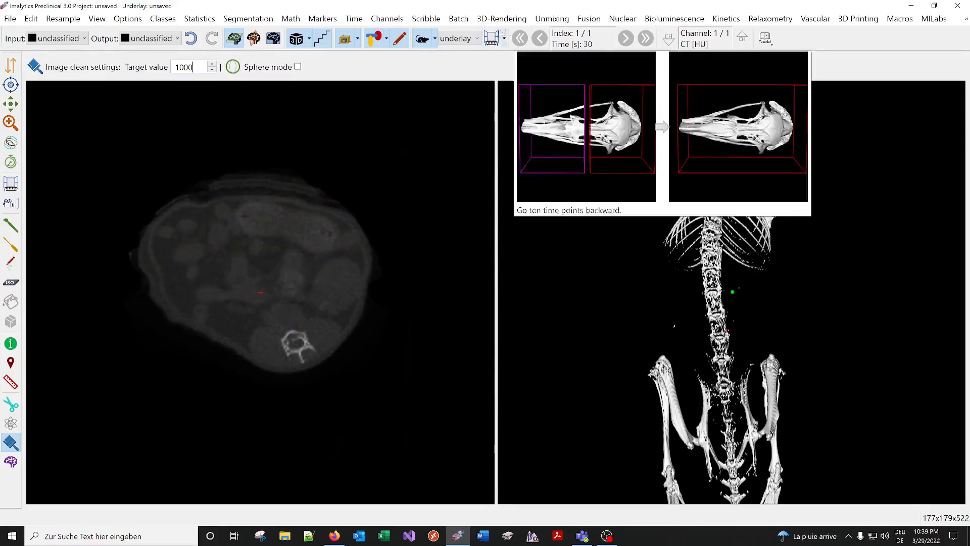
- Narrow the CT lookup table range to a minimum of -1000 and a maximum of 390.693
{"action": "left_click", "coordinate": [493, 38]}
{"action": "left_click_drag", "start_coordinate": [560, 133], "coordinate": [424, 123]}
{"action": "left_click_drag", "start_coordinate": [374, 184], "coordinate": [204, 182]}
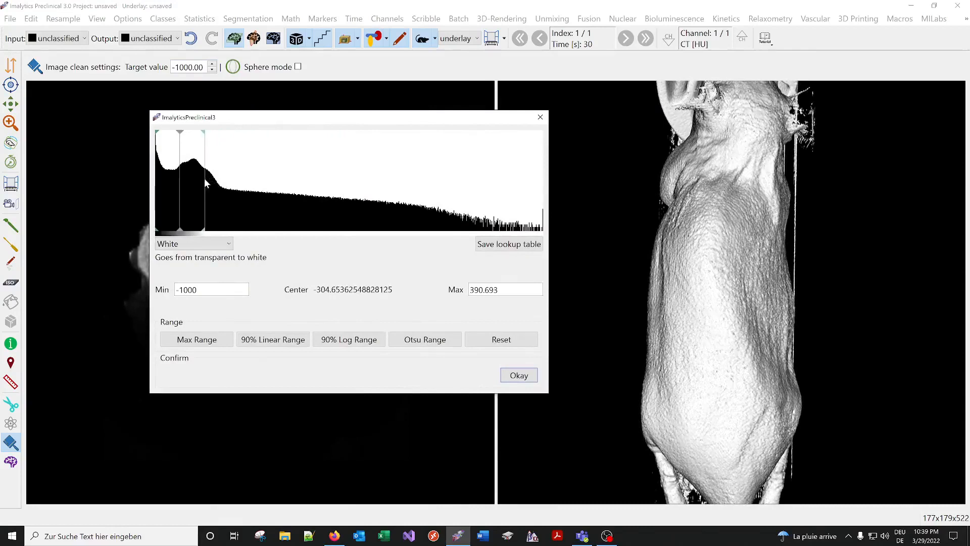
{"action": "left_click", "coordinate": [541, 117]}
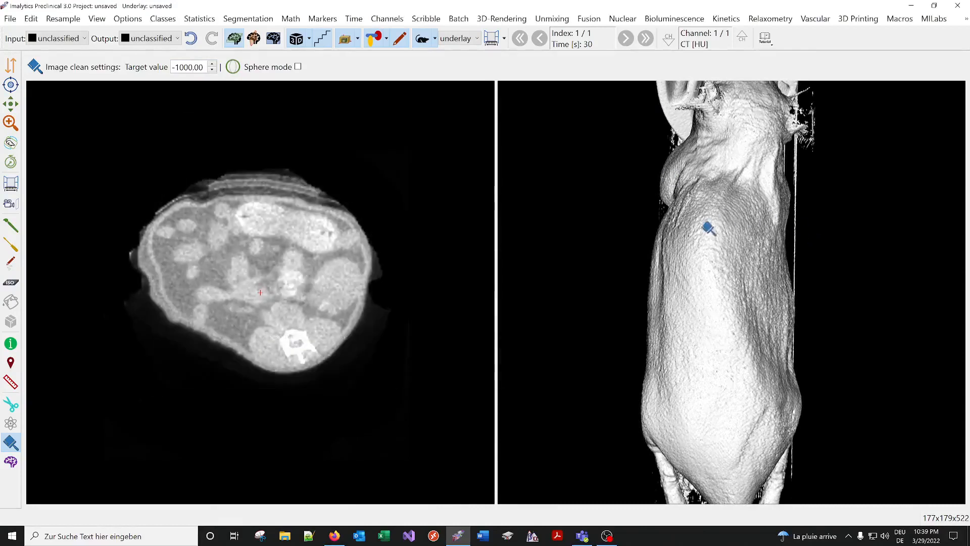
- Inspect the cleaned mouse from several angles in the 3D rendering and undo all tube erasures
{"action": "scroll", "coordinate": [707, 224], "scroll_direction": "down", "scroll_amount": 5}
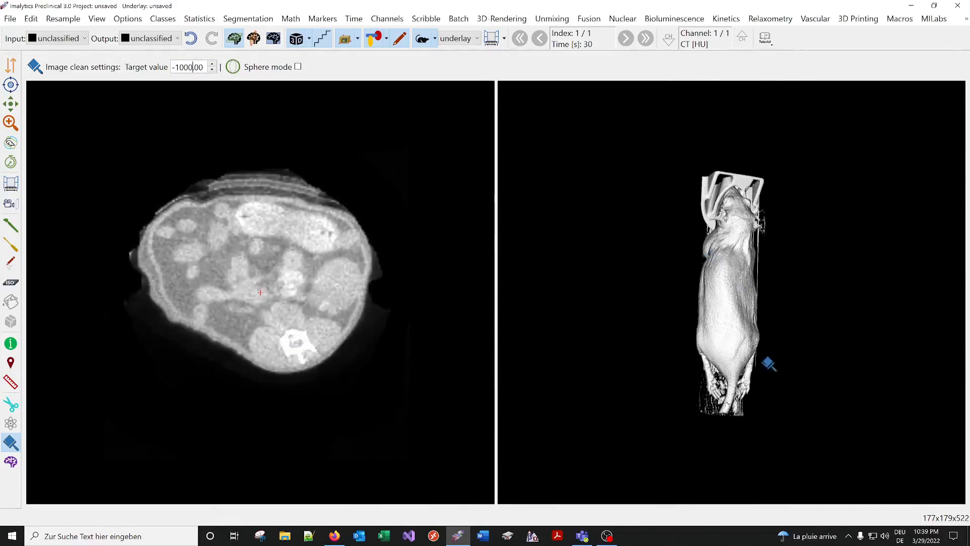
{"action": "left_click_drag", "start_coordinate": [756, 378], "coordinate": [759, 325]}
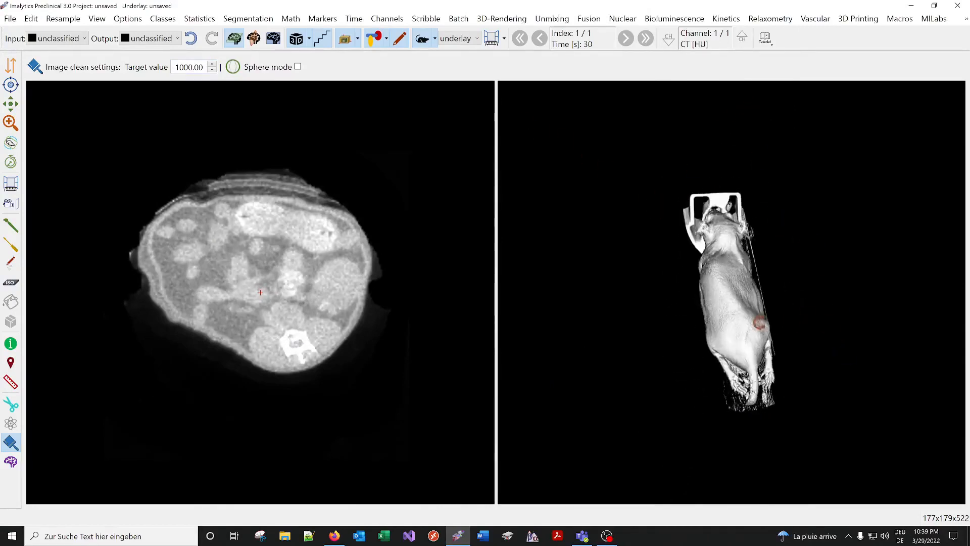
{"action": "left_click_drag", "start_coordinate": [756, 204], "coordinate": [767, 230]}
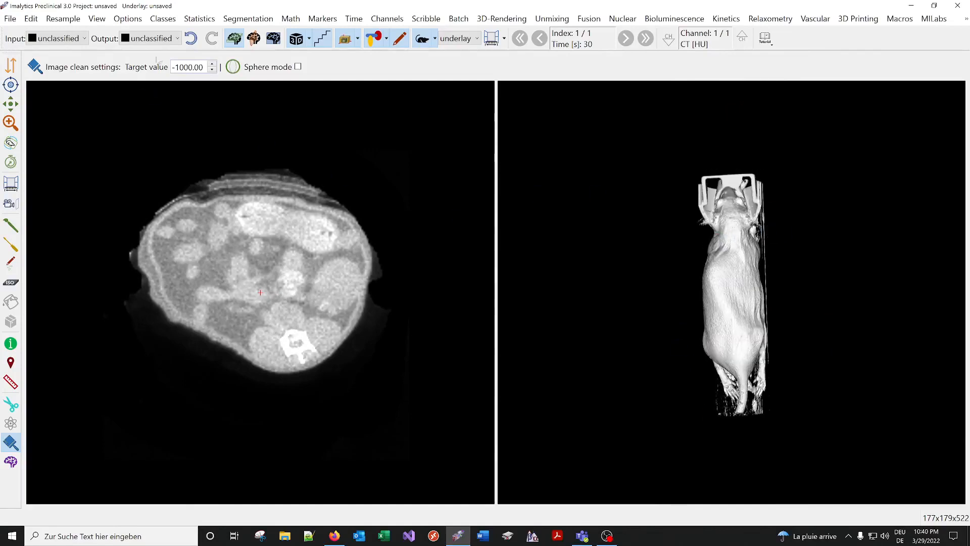
{"action": "left_click", "coordinate": [192, 39]}
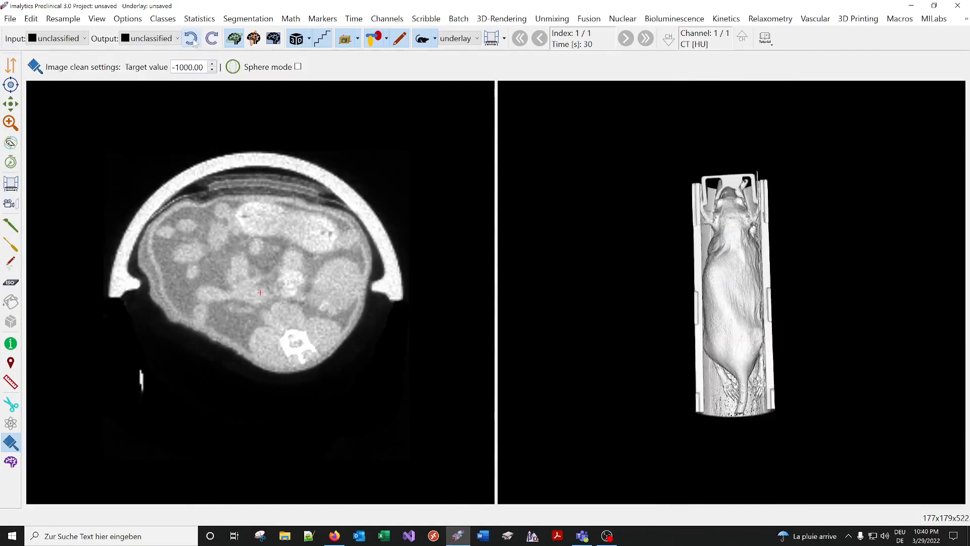
{"action": "left_click", "coordinate": [192, 39]}
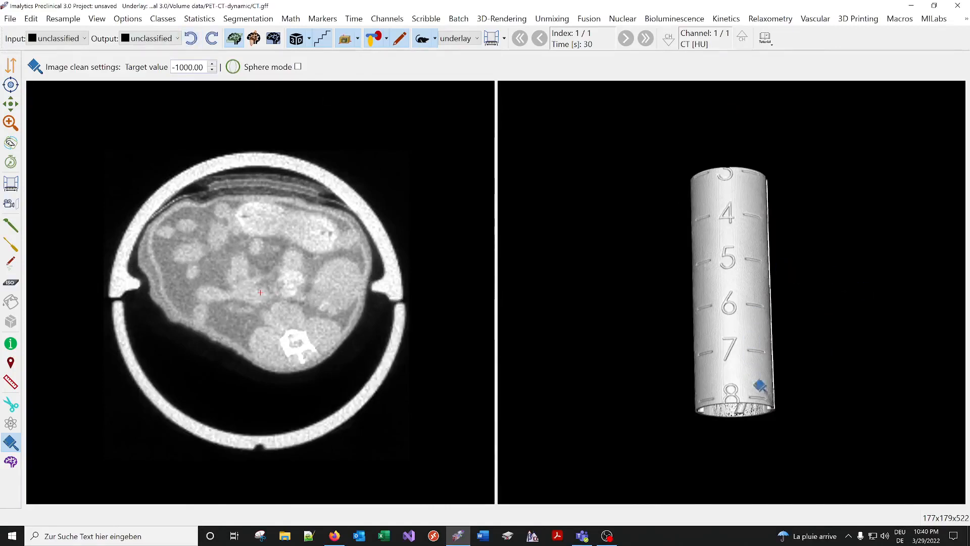
- Erase the upper half of the tube in the end-on 3D rendering, outlining its wall in sections without touching the mouse
{"action": "left_click_drag", "start_coordinate": [739, 277], "coordinate": [770, 186]}
{"action": "scroll", "coordinate": [762, 264], "scroll_direction": "up", "scroll_amount": 5}
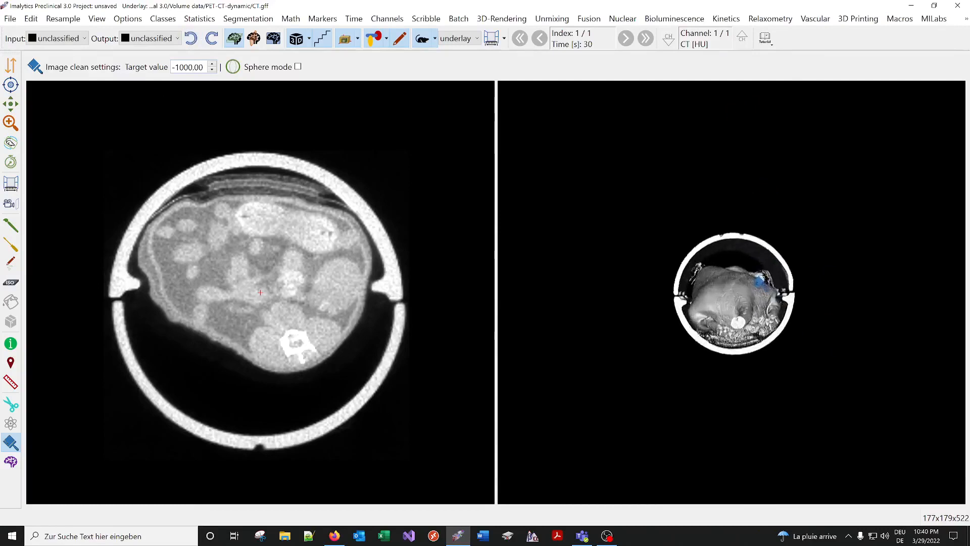
{"action": "left_click_drag", "start_coordinate": [705, 262], "coordinate": [716, 262]}
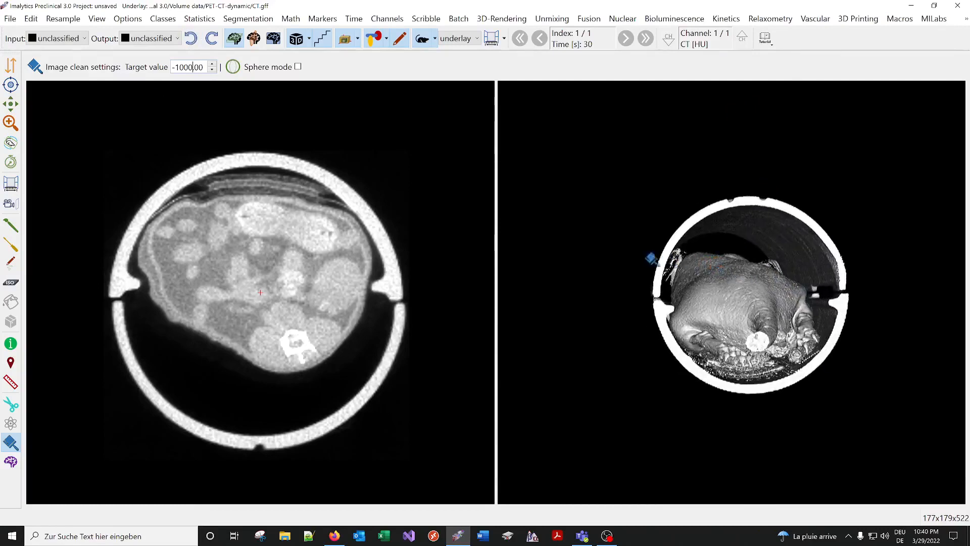
{"action": "middle_click_drag", "start_coordinate": [741, 263], "coordinate": [729, 269]}
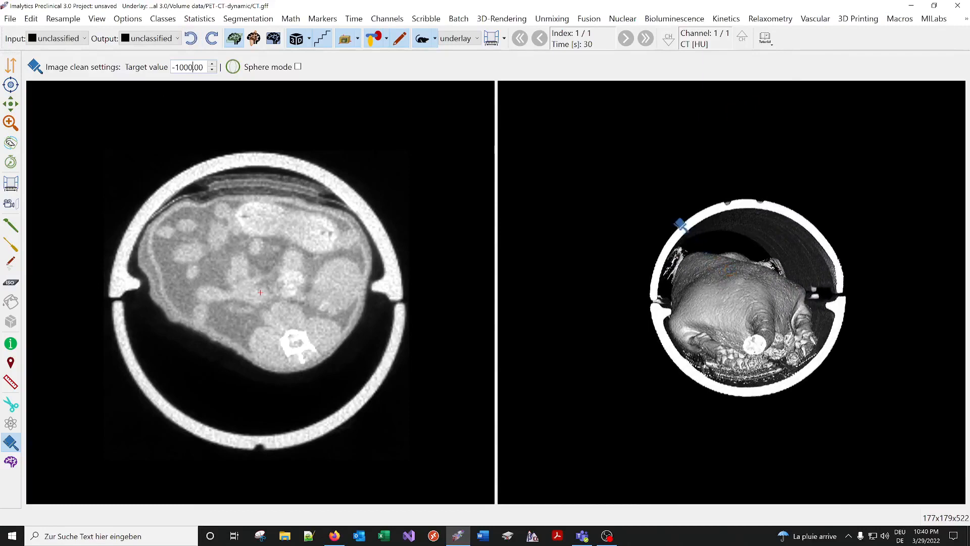
{"action": "mouse_move", "coordinate": [663, 221]}
{"action": "left_mouse_down"}
{"action": "mouse_move", "coordinate": [645, 238]}
{"action": "mouse_move", "coordinate": [638, 284]}
{"action": "mouse_move", "coordinate": [663, 301]}
{"action": "mouse_move", "coordinate": [690, 245]}
{"action": "mouse_move", "coordinate": [767, 237]}
{"action": "mouse_move", "coordinate": [655, 181]}
{"action": "mouse_move", "coordinate": [649, 207]}
{"action": "left_mouse_up"}
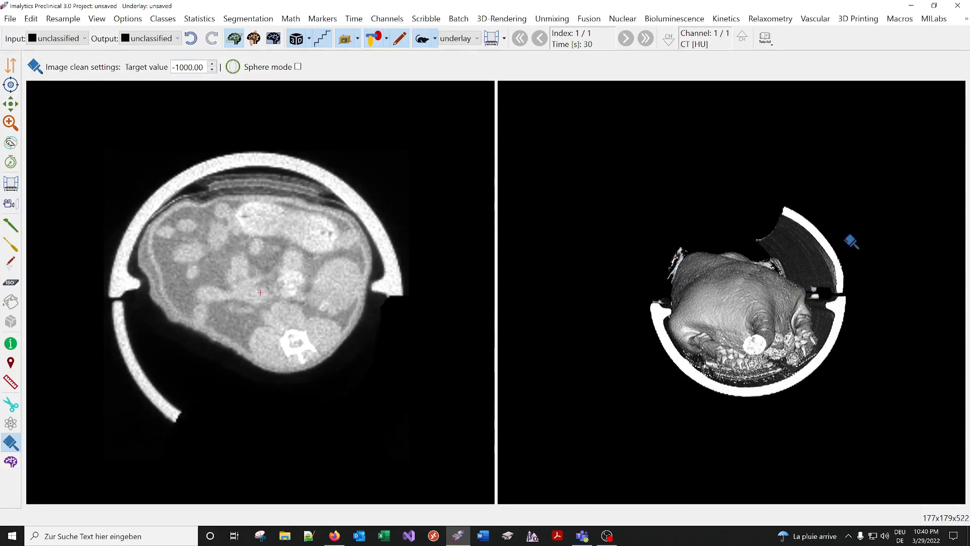
{"action": "middle_click_drag", "start_coordinate": [853, 232], "coordinate": [823, 238]}
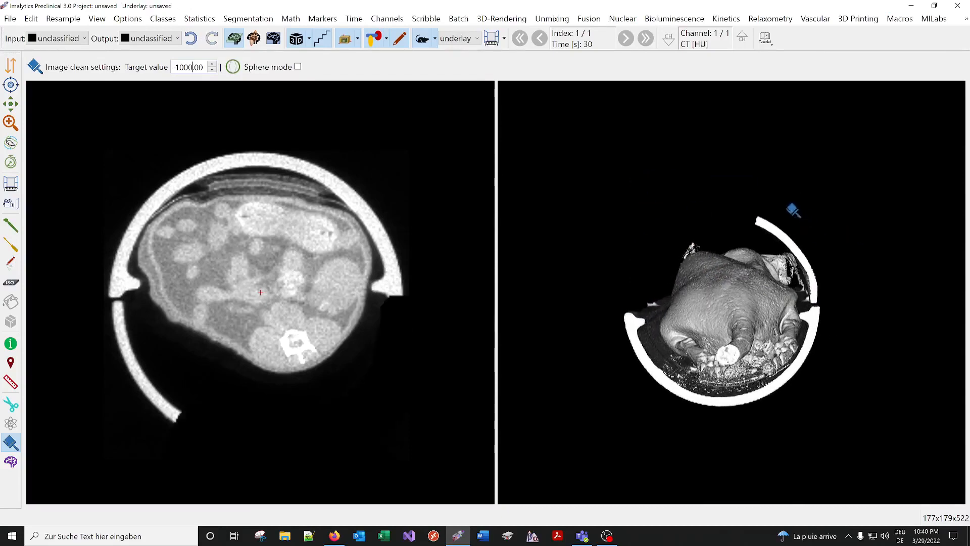
{"action": "mouse_move", "coordinate": [788, 206]}
{"action": "left_mouse_down"}
{"action": "mouse_move", "coordinate": [734, 208]}
{"action": "mouse_move", "coordinate": [798, 254]}
{"action": "left_mouse_up"}
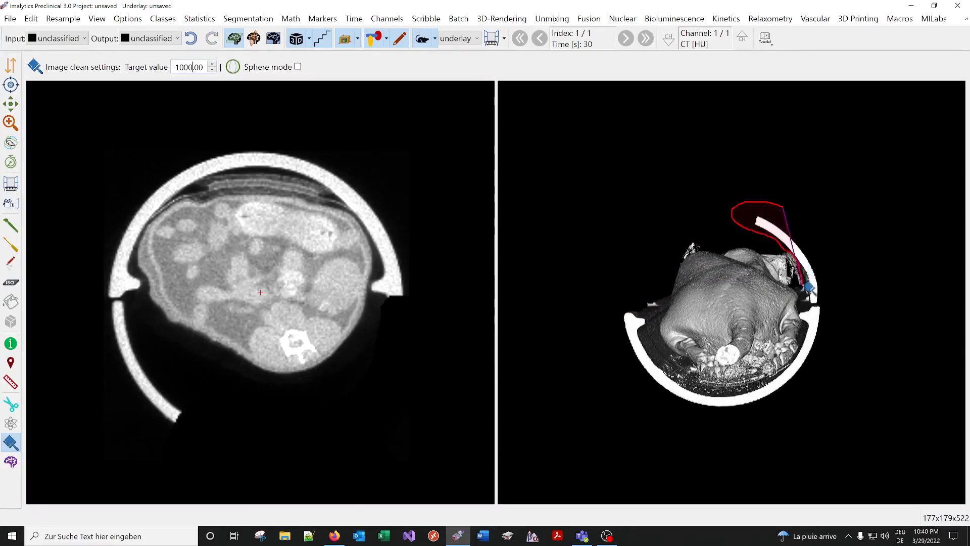
{"action": "mouse_move", "coordinate": [811, 298]}
{"action": "left_mouse_down"}
{"action": "mouse_move", "coordinate": [828, 303]}
{"action": "mouse_move", "coordinate": [814, 212]}
{"action": "left_mouse_up"}
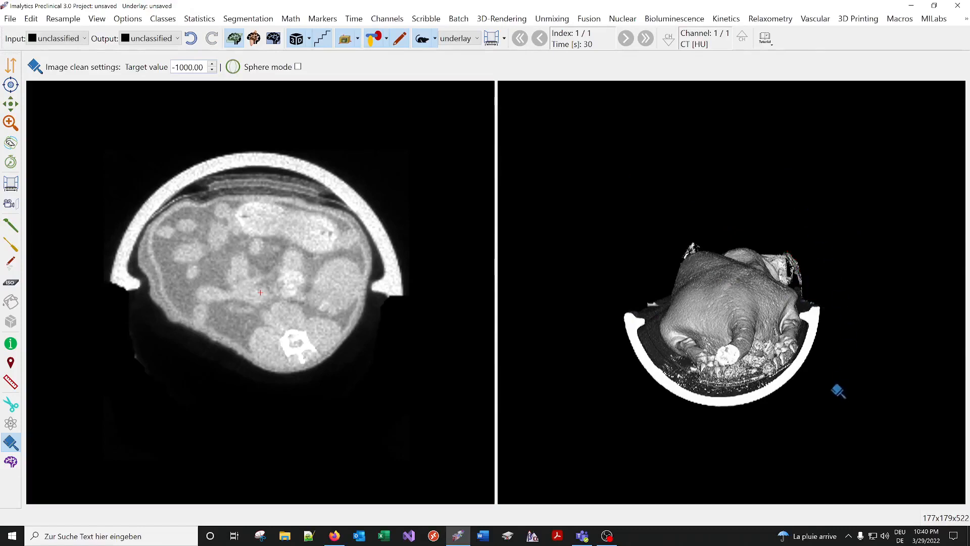
- Erase the thickened rims at both ends of the remaining tube half in the end-on 3D rendering
{"action": "middle_click_drag", "start_coordinate": [829, 383], "coordinate": [816, 425]}
{"action": "mouse_move", "coordinate": [819, 277]}
{"action": "middle_mouse_down"}
{"action": "mouse_move", "coordinate": [825, 260]}
{"action": "mouse_move", "coordinate": [814, 292]}
{"action": "mouse_move", "coordinate": [803, 284]}
{"action": "mouse_move", "coordinate": [813, 281]}
{"action": "middle_mouse_up"}
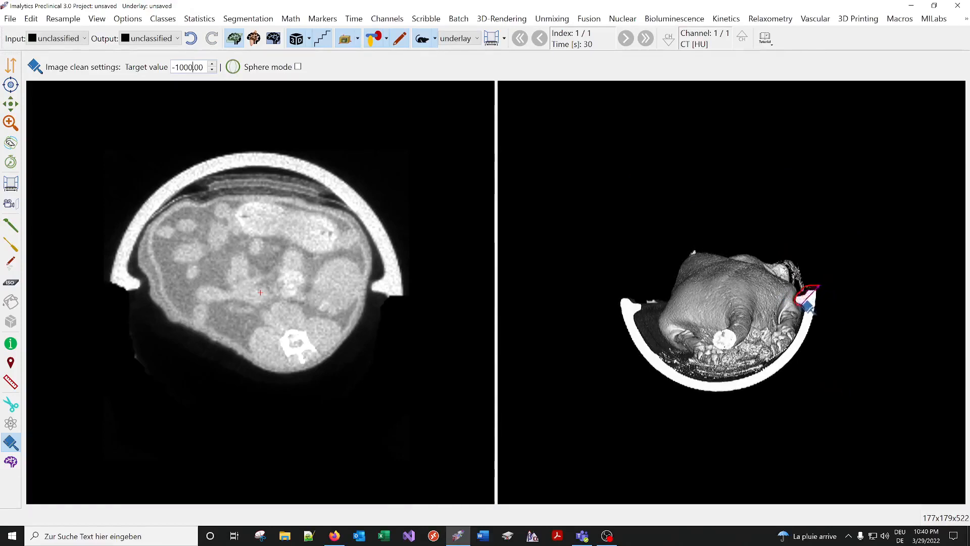
{"action": "left_click", "coordinate": [809, 316]}
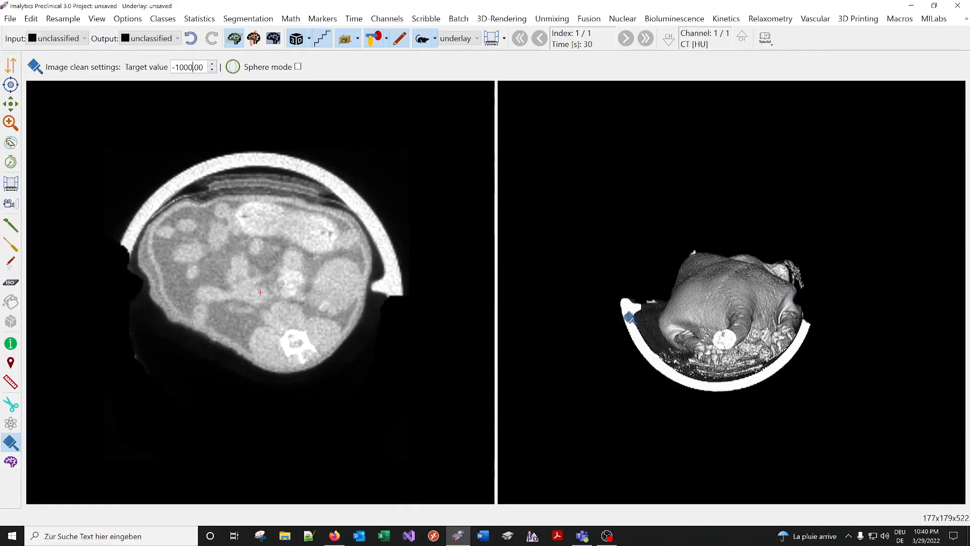
{"action": "mouse_move", "coordinate": [684, 309]}
{"action": "middle_mouse_down"}
{"action": "mouse_move", "coordinate": [710, 316]}
{"action": "mouse_move", "coordinate": [706, 307]}
{"action": "middle_mouse_up"}
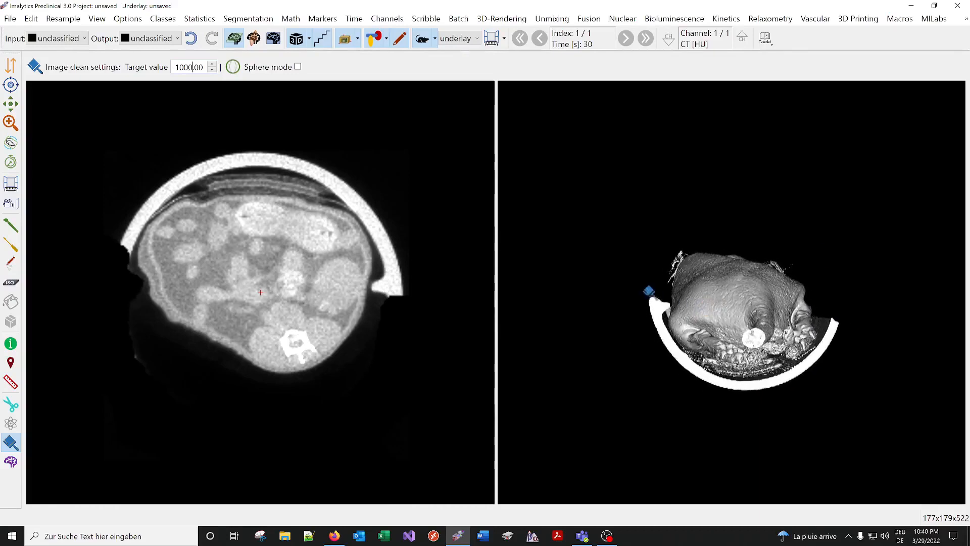
{"action": "left_click_drag", "start_coordinate": [671, 301], "coordinate": [631, 338]}
- Measure the wall thickness of the remaining tube half in the axial slice without saving the measurement
{"action": "mouse_move", "coordinate": [729, 331]}
{"action": "middle_mouse_down"}
{"action": "mouse_move", "coordinate": [781, 392]}
{"action": "mouse_move", "coordinate": [748, 223]}
{"action": "mouse_move", "coordinate": [715, 321]}
{"action": "mouse_move", "coordinate": [770, 353]}
{"action": "mouse_move", "coordinate": [785, 329]}
{"action": "mouse_move", "coordinate": [812, 380]}
{"action": "mouse_move", "coordinate": [751, 293]}
{"action": "mouse_move", "coordinate": [779, 364]}
{"action": "mouse_move", "coordinate": [724, 357]}
{"action": "middle_mouse_up"}
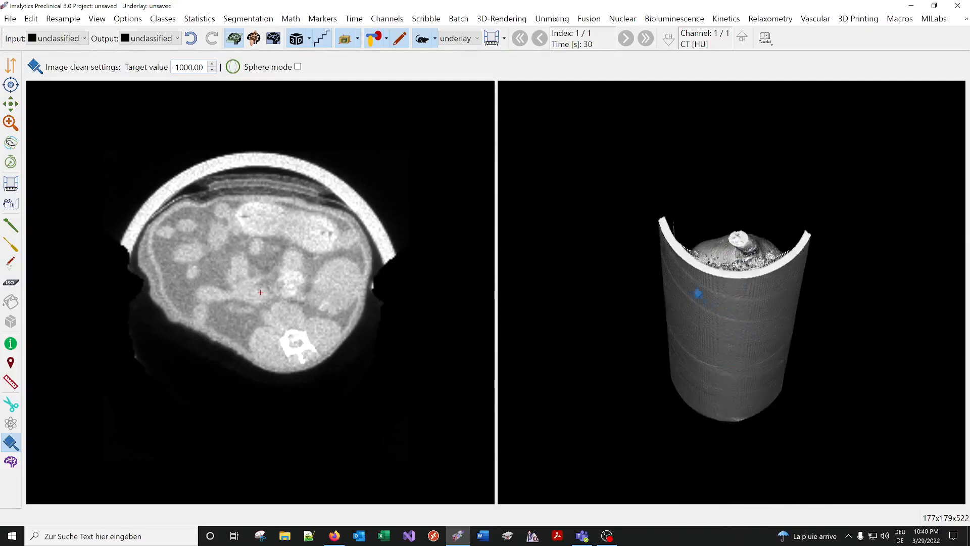
{"action": "middle_click_drag", "start_coordinate": [698, 293], "coordinate": [754, 343]}
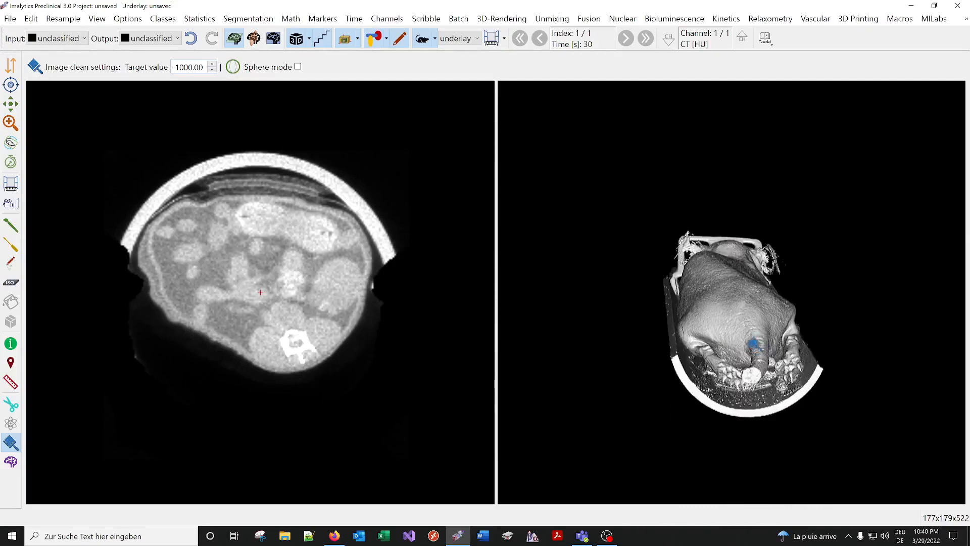
{"action": "left_click", "coordinate": [10, 382]}
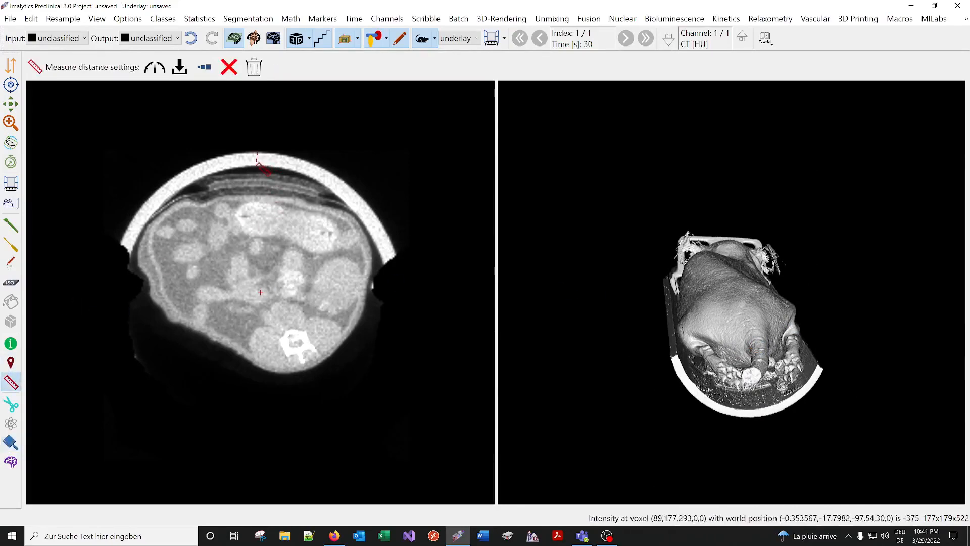
{"action": "left_click_drag", "start_coordinate": [259, 163], "coordinate": [258, 166]}
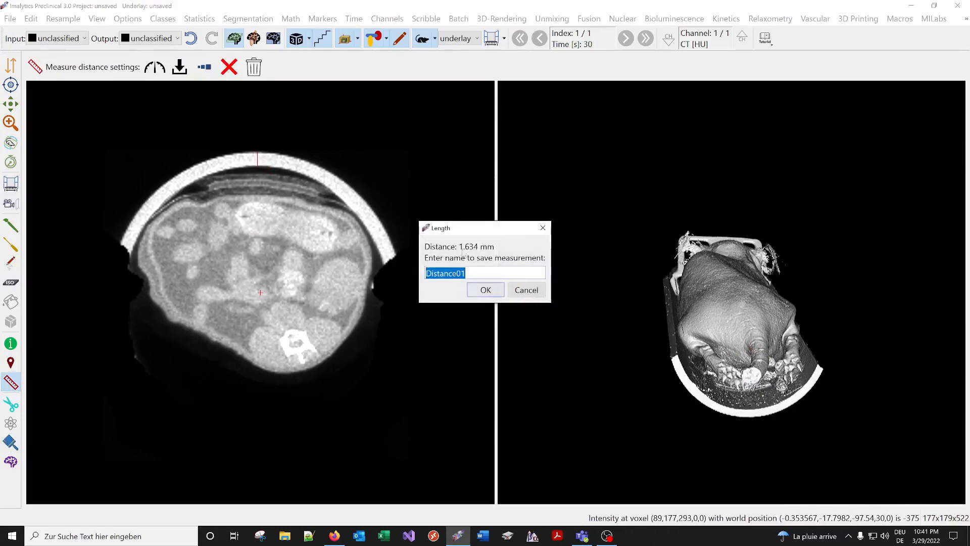
{"action": "left_click", "coordinate": [528, 292]}
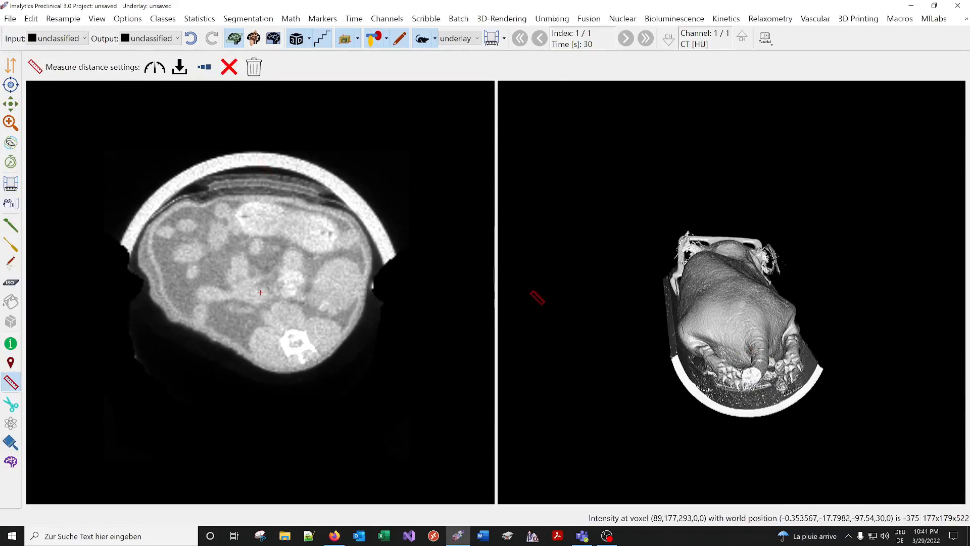
- Return to the image clean tool and enable sphere mode with a sphere size of 1.6 mm
{"action": "left_click", "coordinate": [11, 443]}
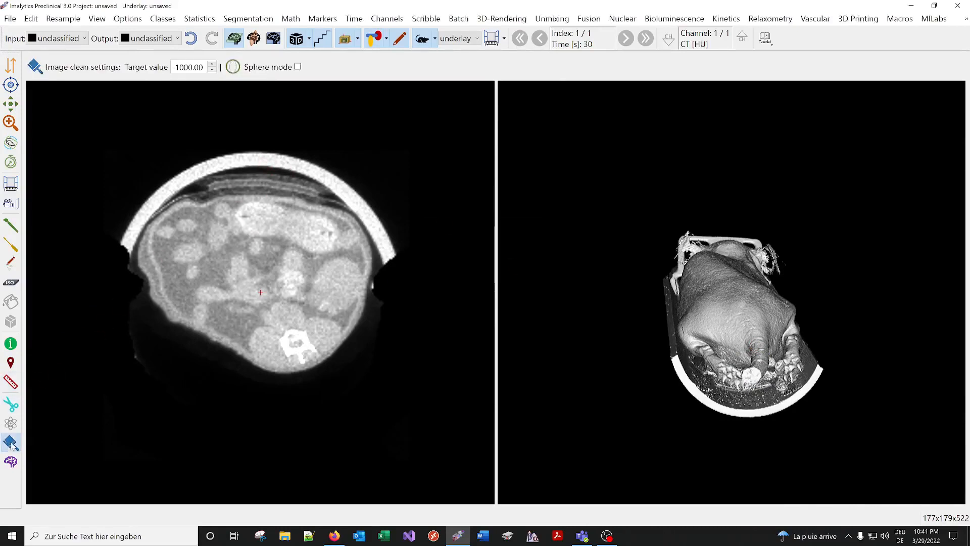
{"action": "left_click", "coordinate": [298, 67]}
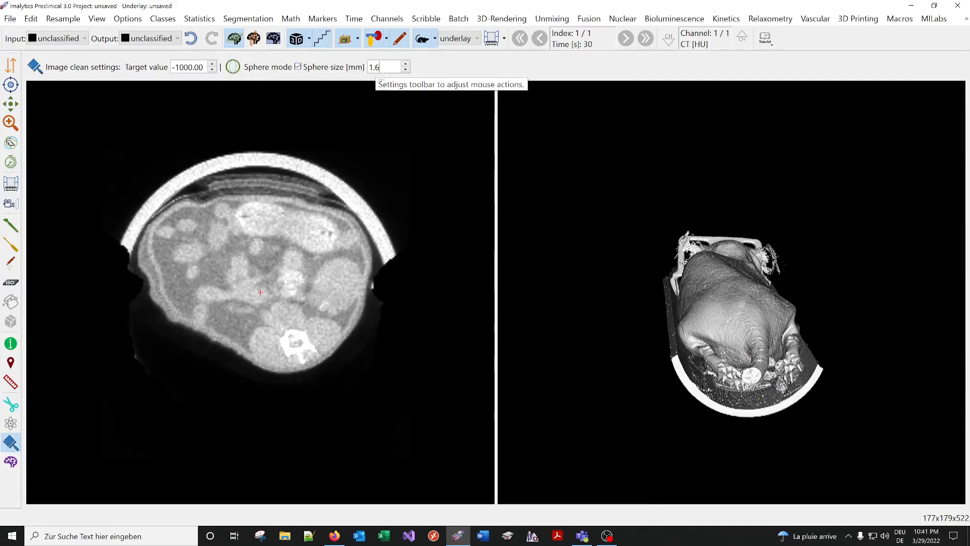
- Try erasing the remaining tube half by outlining its outer surface in the 3D rendering, and undo the erasure
{"action": "middle_click_drag", "start_coordinate": [742, 347], "coordinate": [746, 266]}
{"action": "mouse_move", "coordinate": [789, 145]}
{"action": "left_mouse_down"}
{"action": "mouse_move", "coordinate": [733, 151]}
{"action": "mouse_move", "coordinate": [672, 134]}
{"action": "mouse_move", "coordinate": [678, 234]}
{"action": "mouse_move", "coordinate": [644, 370]}
{"action": "mouse_move", "coordinate": [673, 489]}
{"action": "mouse_move", "coordinate": [768, 503]}
{"action": "mouse_move", "coordinate": [845, 342]}
{"action": "mouse_move", "coordinate": [852, 115]}
{"action": "mouse_move", "coordinate": [817, 104]}
{"action": "left_mouse_up"}
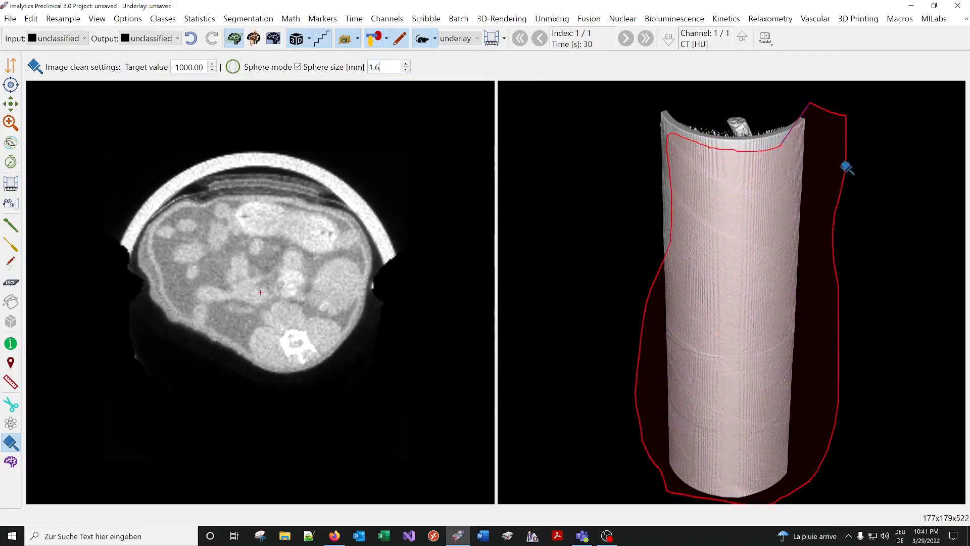
{"action": "mouse_move", "coordinate": [842, 225]}
{"action": "middle_mouse_down"}
{"action": "mouse_move", "coordinate": [730, 229]}
{"action": "mouse_move", "coordinate": [574, 314]}
{"action": "mouse_move", "coordinate": [840, 399]}
{"action": "mouse_move", "coordinate": [878, 399]}
{"action": "middle_mouse_up"}
{"action": "mouse_move", "coordinate": [783, 287]}
{"action": "middle_mouse_down"}
{"action": "mouse_move", "coordinate": [795, 388]}
{"action": "mouse_move", "coordinate": [770, 384]}
{"action": "mouse_move", "coordinate": [747, 190]}
{"action": "mouse_move", "coordinate": [760, 194]}
{"action": "middle_mouse_up"}
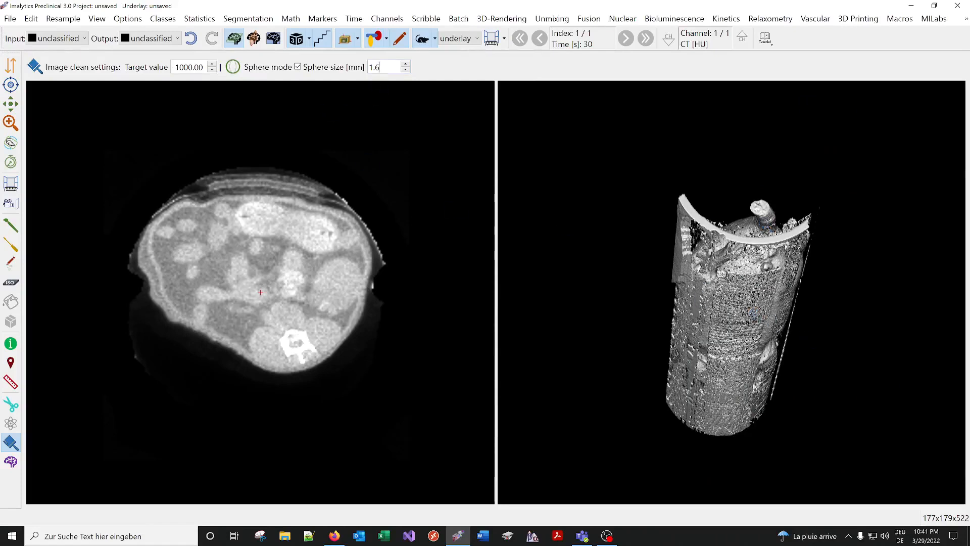
{"action": "left_click", "coordinate": [191, 39]}
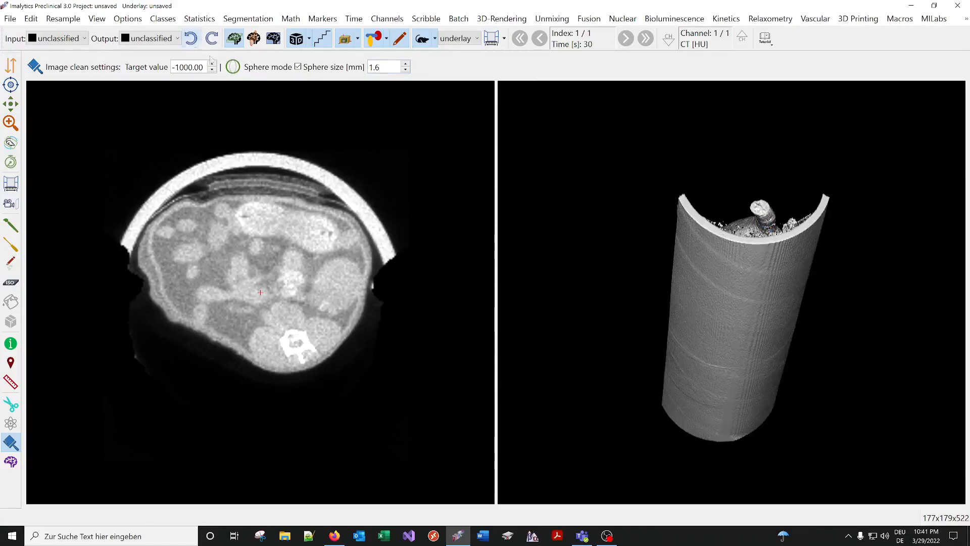
- Try erasing an outlined area of the tube wall with sphere mode off, then undo the erasure and re-enable sphere mode
{"action": "left_click", "coordinate": [297, 67]}
{"action": "mouse_move", "coordinate": [804, 328]}
{"action": "left_mouse_down"}
{"action": "mouse_move", "coordinate": [723, 399]}
{"action": "mouse_move", "coordinate": [735, 399]}
{"action": "left_mouse_up"}
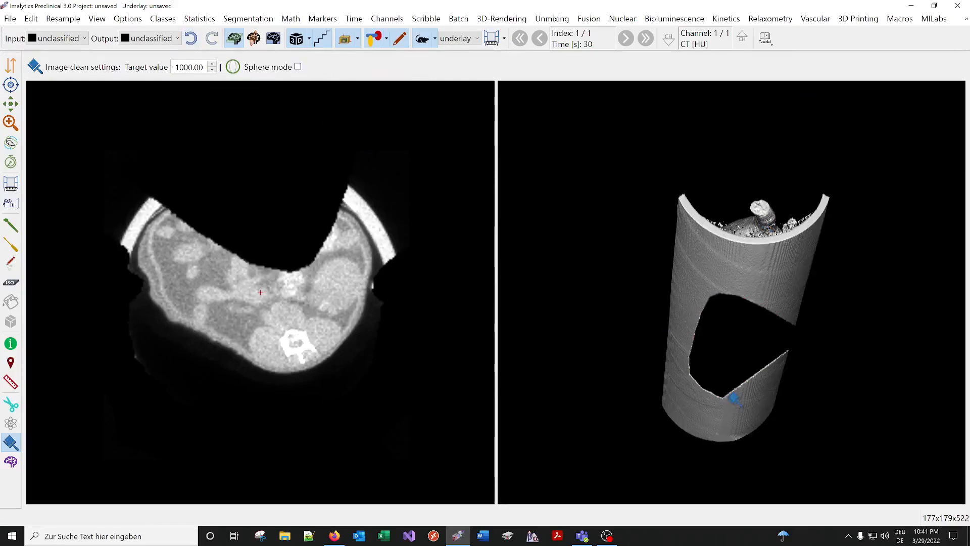
{"action": "mouse_move", "coordinate": [789, 281]}
{"action": "middle_mouse_down"}
{"action": "mouse_move", "coordinate": [754, 189]}
{"action": "mouse_move", "coordinate": [792, 338]}
{"action": "mouse_move", "coordinate": [787, 275]}
{"action": "middle_mouse_up"}
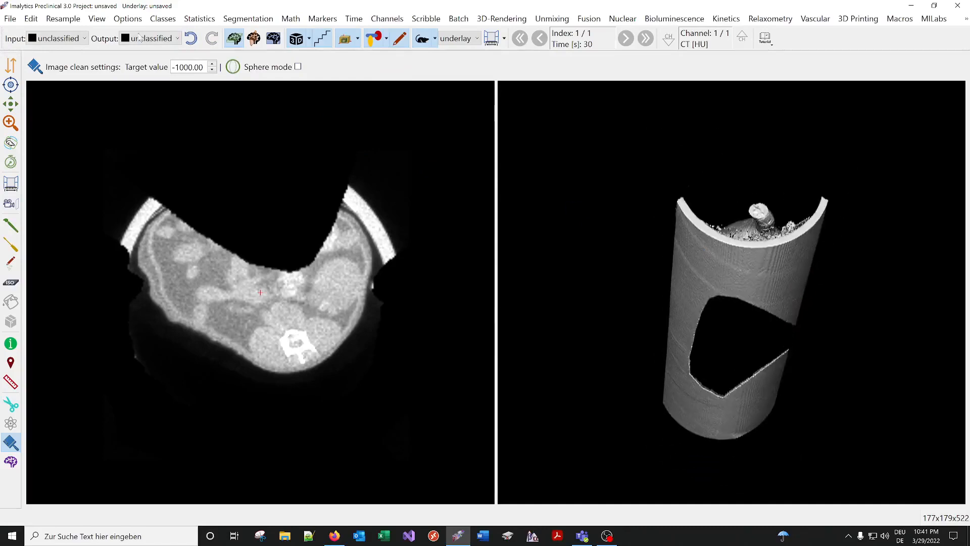
{"action": "left_click", "coordinate": [187, 43]}
{"action": "left_click", "coordinate": [298, 68]}
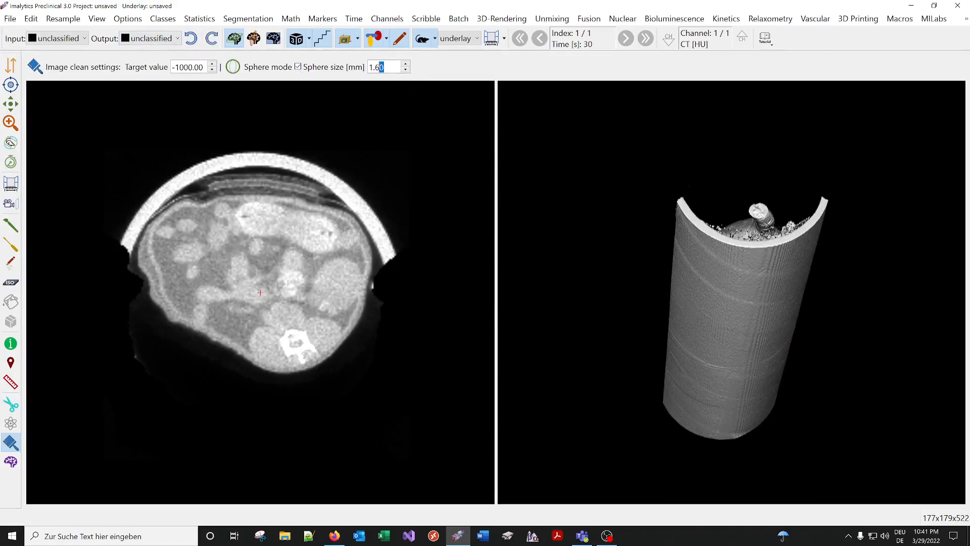
- Set the sphere size to 1.7 mm and erase the remaining tube half by outlining sections of its outer surface in the 3D rendering
{"action": "left_click_drag", "start_coordinate": [380, 67], "coordinate": [370, 67]}
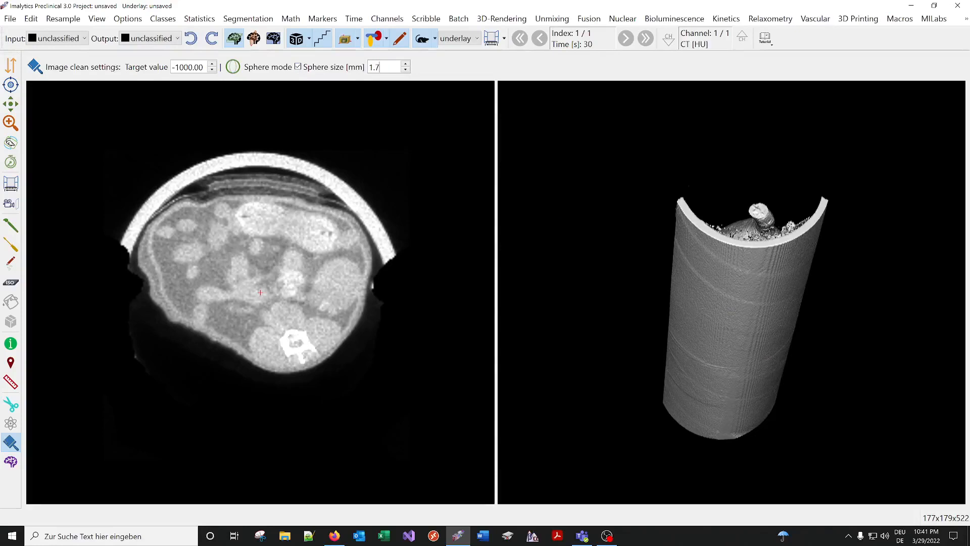
{"action": "mouse_move", "coordinate": [754, 416]}
{"action": "middle_mouse_down"}
{"action": "mouse_move", "coordinate": [734, 341]}
{"action": "mouse_move", "coordinate": [758, 329]}
{"action": "middle_mouse_up"}
{"action": "mouse_move", "coordinate": [836, 269]}
{"action": "left_mouse_down"}
{"action": "mouse_move", "coordinate": [662, 262]}
{"action": "mouse_move", "coordinate": [639, 470]}
{"action": "mouse_move", "coordinate": [834, 454]}
{"action": "mouse_move", "coordinate": [832, 438]}
{"action": "left_mouse_up"}
{"action": "middle_click_drag", "start_coordinate": [813, 344], "coordinate": [704, 175]}
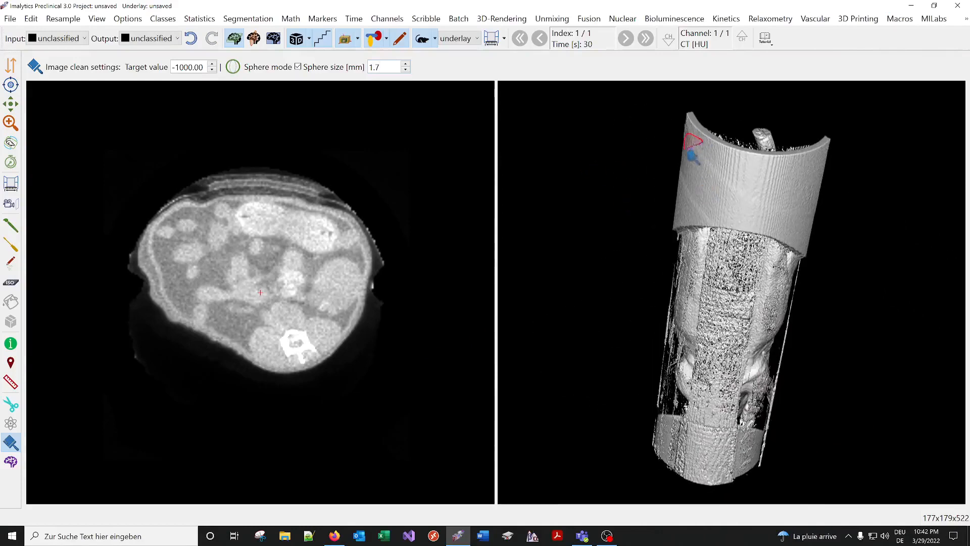
{"action": "mouse_move", "coordinate": [692, 154]}
{"action": "left_mouse_down"}
{"action": "mouse_move", "coordinate": [682, 220]}
{"action": "mouse_move", "coordinate": [774, 229]}
{"action": "mouse_move", "coordinate": [803, 246]}
{"action": "mouse_move", "coordinate": [819, 227]}
{"action": "mouse_move", "coordinate": [833, 165]}
{"action": "mouse_move", "coordinate": [773, 160]}
{"action": "mouse_move", "coordinate": [689, 132]}
{"action": "left_mouse_up"}
{"action": "mouse_move", "coordinate": [843, 234]}
{"action": "middle_mouse_down"}
{"action": "mouse_move", "coordinate": [807, 276]}
{"action": "mouse_move", "coordinate": [797, 309]}
{"action": "middle_mouse_up"}
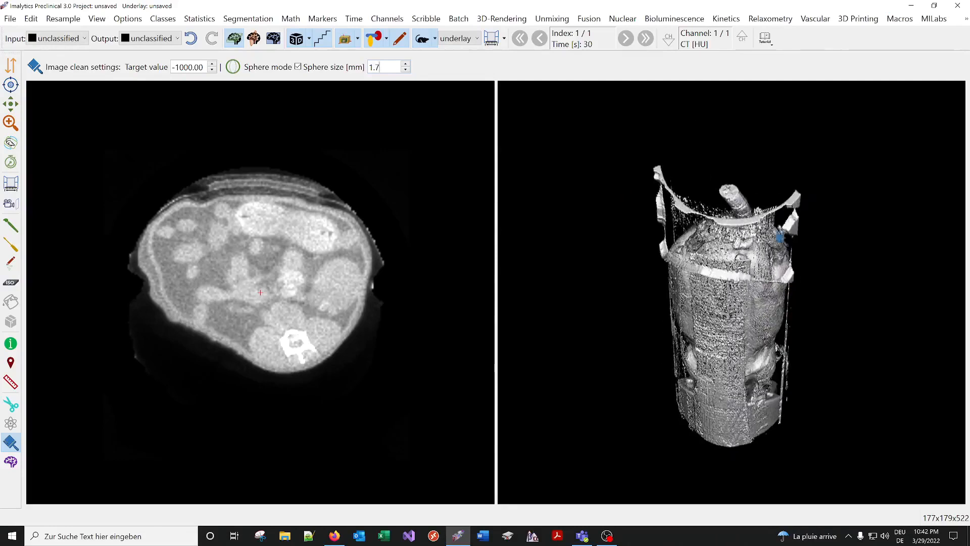
- Turn off sphere mode and erase the leftover rim pieces beneath the mouse in the end-on 3D rendering
{"action": "middle_click_drag", "start_coordinate": [776, 234], "coordinate": [737, 360]}
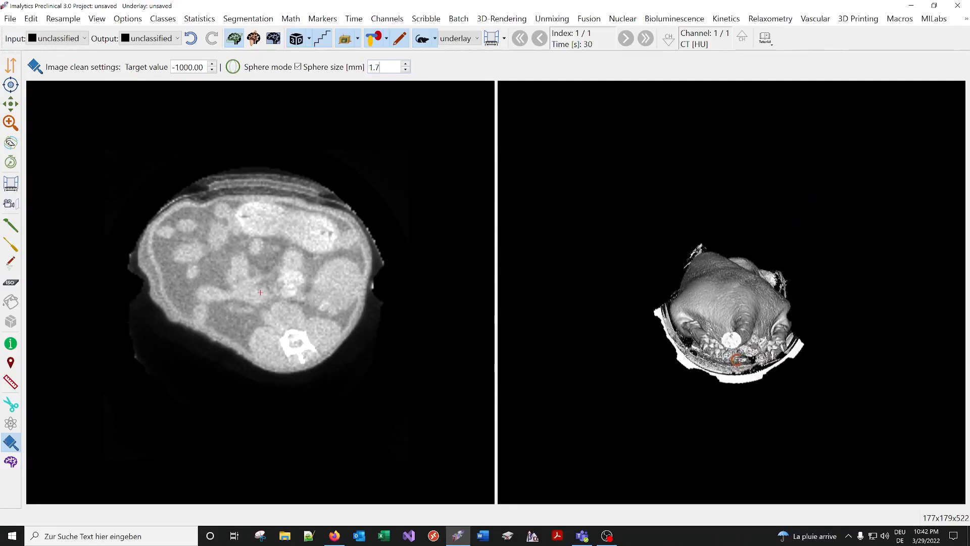
{"action": "left_click", "coordinate": [299, 67]}
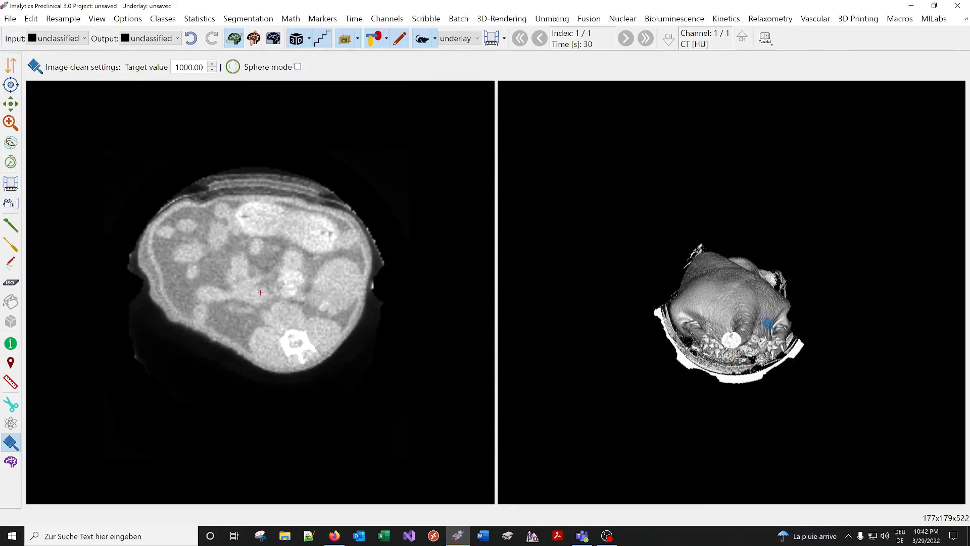
{"action": "middle_click_drag", "start_coordinate": [768, 323], "coordinate": [771, 313]}
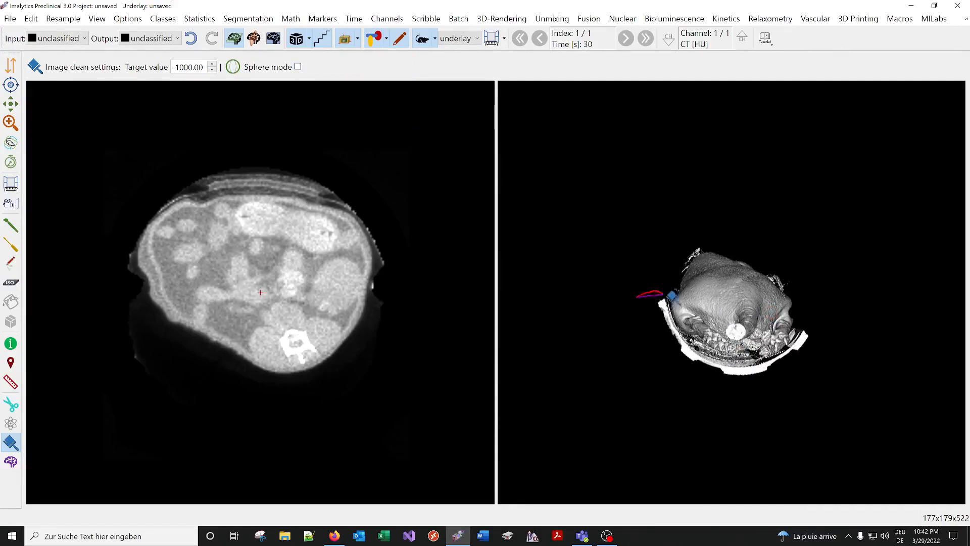
{"action": "mouse_move", "coordinate": [682, 333]}
{"action": "left_mouse_down"}
{"action": "mouse_move", "coordinate": [680, 371]}
{"action": "mouse_move", "coordinate": [761, 394]}
{"action": "mouse_move", "coordinate": [752, 394]}
{"action": "left_mouse_up"}
{"action": "middle_click_drag", "start_coordinate": [752, 394], "coordinate": [809, 371]}
{"action": "mouse_move", "coordinate": [783, 375]}
{"action": "left_mouse_down"}
{"action": "mouse_move", "coordinate": [736, 368]}
{"action": "mouse_move", "coordinate": [770, 354]}
{"action": "mouse_move", "coordinate": [793, 325]}
{"action": "mouse_move", "coordinate": [829, 345]}
{"action": "left_mouse_up"}
- Erase the upright frame of the nose holder in front of the mouse's head by outlining it from several angles
{"action": "mouse_move", "coordinate": [776, 225]}
{"action": "middle_mouse_down"}
{"action": "mouse_move", "coordinate": [828, 300]}
{"action": "mouse_move", "coordinate": [819, 250]}
{"action": "mouse_move", "coordinate": [786, 230]}
{"action": "mouse_move", "coordinate": [789, 238]}
{"action": "middle_mouse_up"}
{"action": "middle_click_drag", "start_coordinate": [735, 254], "coordinate": [560, 347]}
{"action": "middle_click_drag", "start_coordinate": [639, 340], "coordinate": [732, 222]}
{"action": "scroll", "coordinate": [585, 352], "scroll_direction": "up", "scroll_amount": 2}
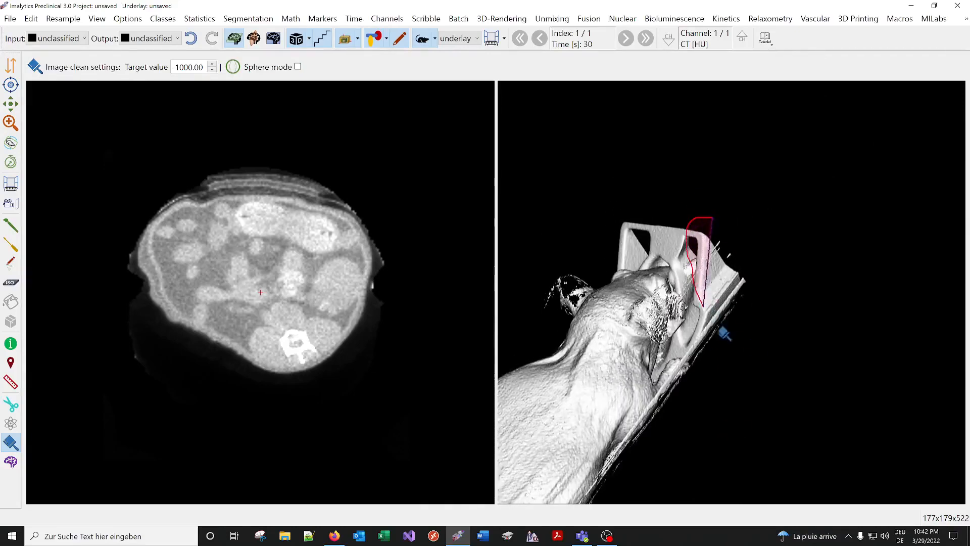
{"action": "middle_click_drag", "start_coordinate": [799, 349], "coordinate": [788, 195]}
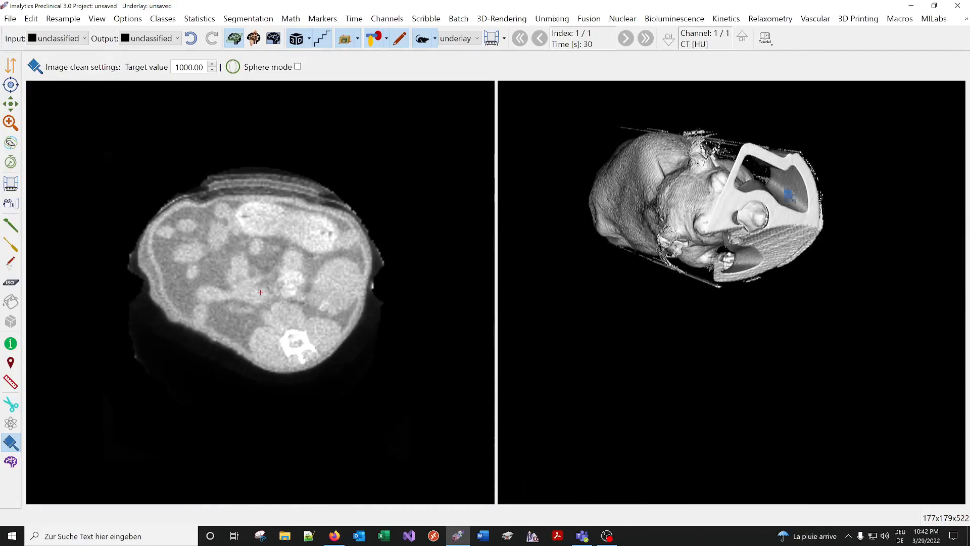
{"action": "mouse_move", "coordinate": [758, 126]}
{"action": "left_mouse_down"}
{"action": "mouse_move", "coordinate": [748, 160]}
{"action": "mouse_move", "coordinate": [823, 221]}
{"action": "left_mouse_up"}
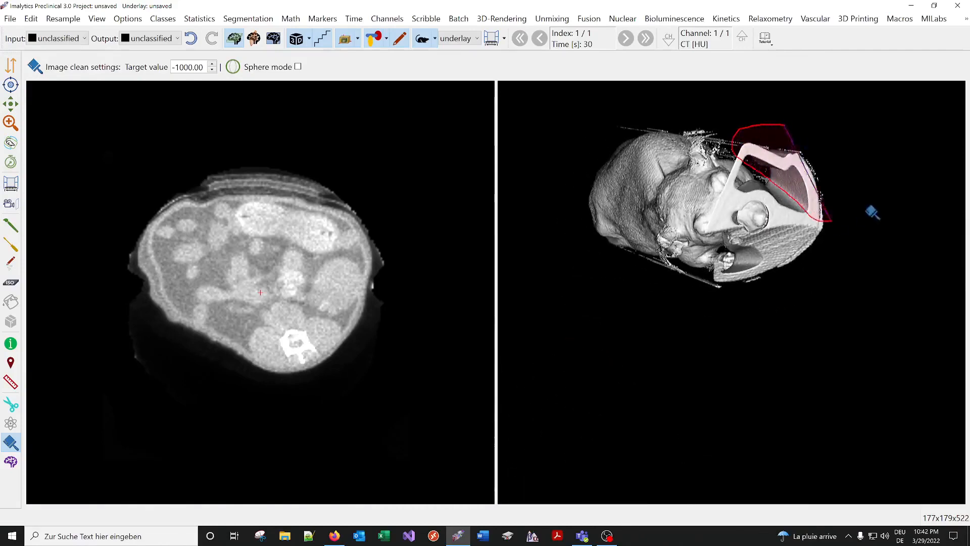
{"action": "middle_click_drag", "start_coordinate": [721, 205], "coordinate": [778, 165]}
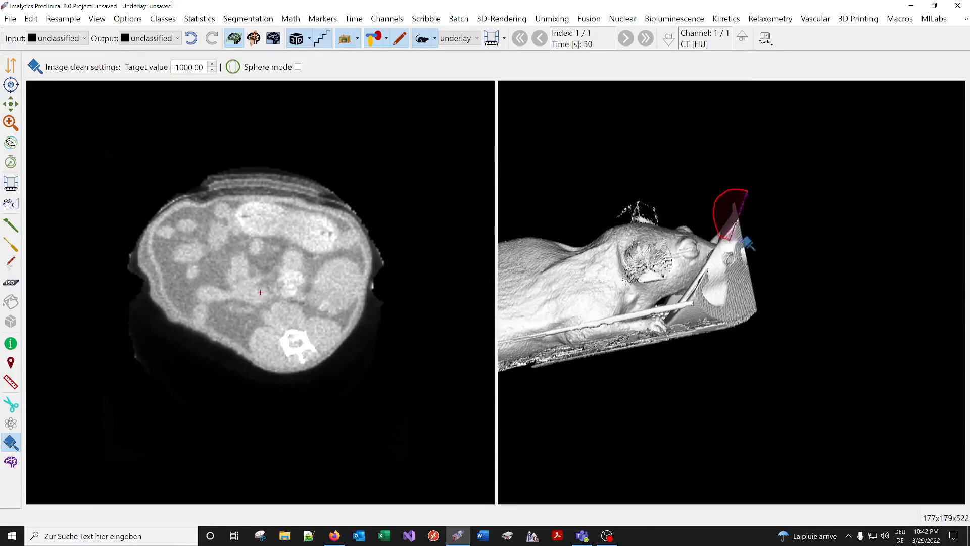
- Erase the outer plate of the nose holder beside and in front of the snout with outlines in the 3D rendering
{"action": "middle_click_drag", "start_coordinate": [780, 256], "coordinate": [746, 294]}
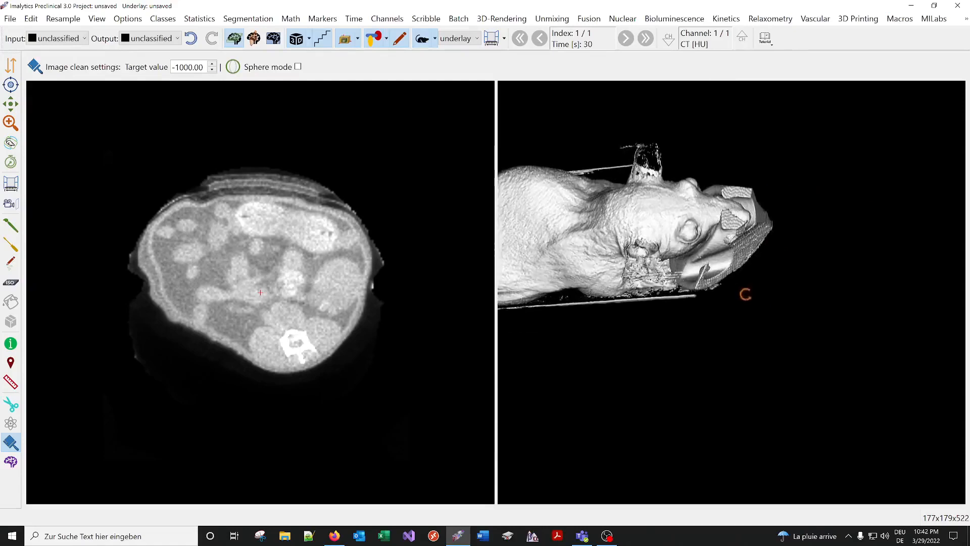
{"action": "left_click_drag", "start_coordinate": [751, 197], "coordinate": [788, 231]}
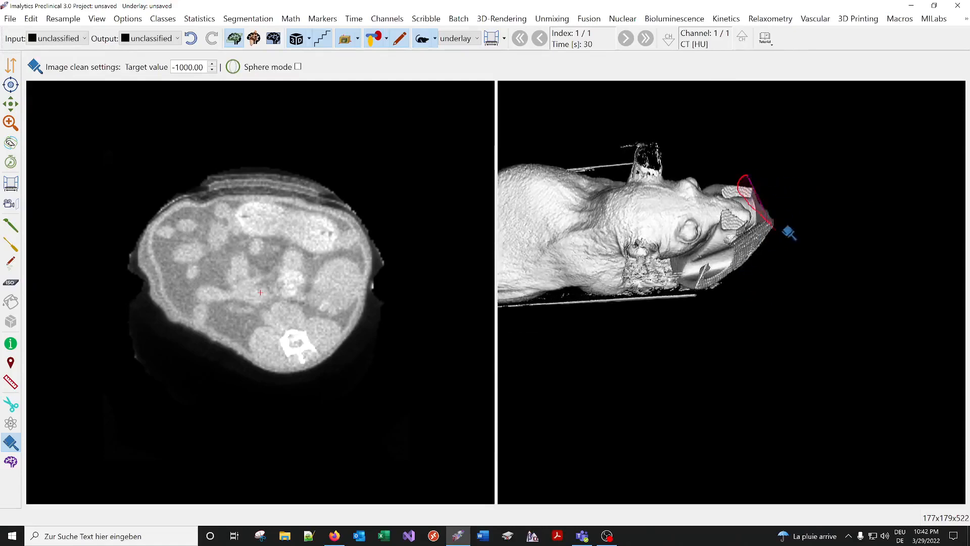
{"action": "mouse_move", "coordinate": [808, 157]}
{"action": "middle_mouse_down"}
{"action": "mouse_move", "coordinate": [783, 210]}
{"action": "mouse_move", "coordinate": [635, 152]}
{"action": "mouse_move", "coordinate": [768, 184]}
{"action": "middle_mouse_up"}
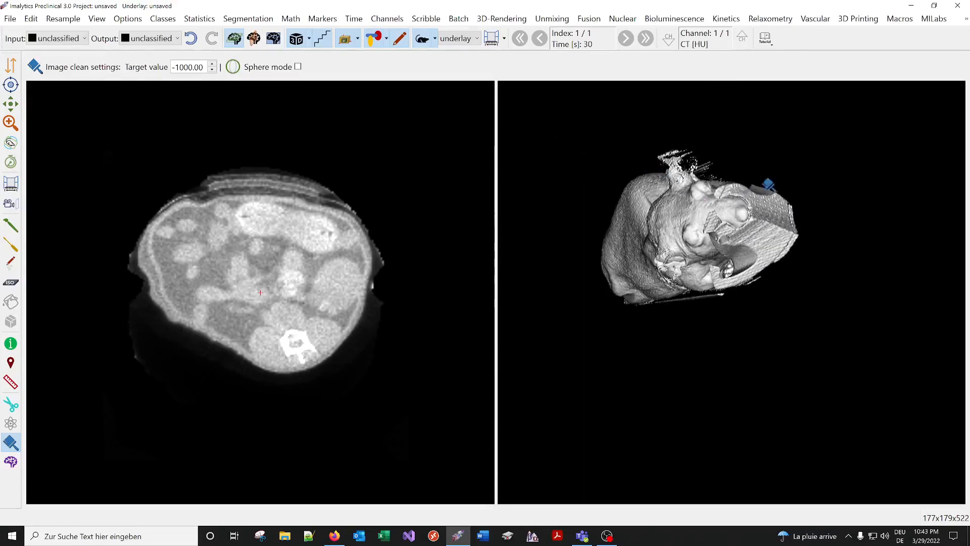
{"action": "left_click_drag", "start_coordinate": [769, 221], "coordinate": [864, 249]}
{"action": "mouse_move", "coordinate": [824, 171]}
{"action": "middle_mouse_down"}
{"action": "mouse_move", "coordinate": [830, 217]}
{"action": "mouse_move", "coordinate": [774, 264]}
{"action": "mouse_move", "coordinate": [684, 264]}
{"action": "mouse_move", "coordinate": [869, 117]}
{"action": "middle_mouse_up"}
{"action": "mouse_move", "coordinate": [696, 273]}
{"action": "left_mouse_down"}
{"action": "mouse_move", "coordinate": [682, 306]}
{"action": "mouse_move", "coordinate": [740, 346]}
{"action": "left_mouse_up"}
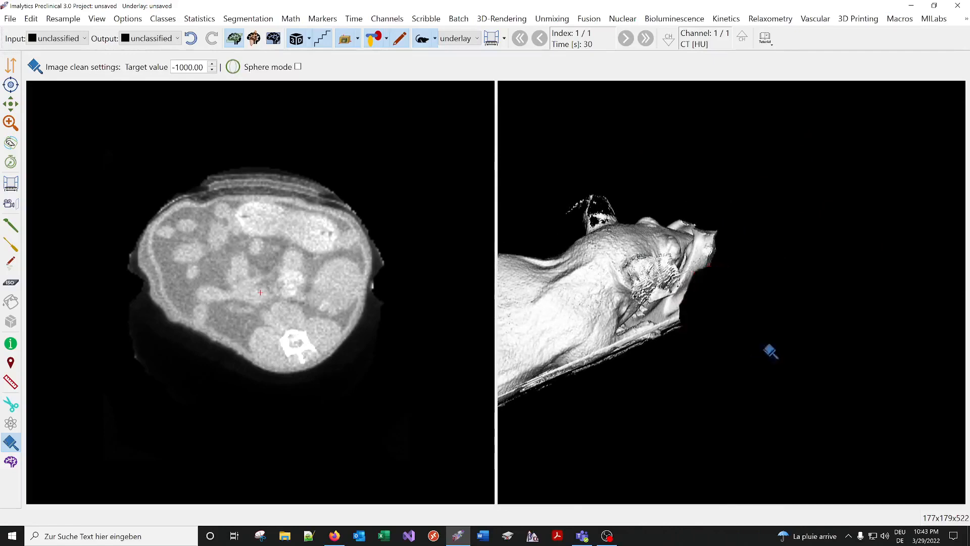
- Enable sphere mode at 1.70 mm and erase the surface of the holder piece below the snout
{"action": "mouse_move", "coordinate": [763, 346]}
{"action": "middle_mouse_down"}
{"action": "mouse_move", "coordinate": [691, 327]}
{"action": "mouse_move", "coordinate": [717, 211]}
{"action": "mouse_move", "coordinate": [737, 332]}
{"action": "mouse_move", "coordinate": [738, 319]}
{"action": "middle_mouse_up"}
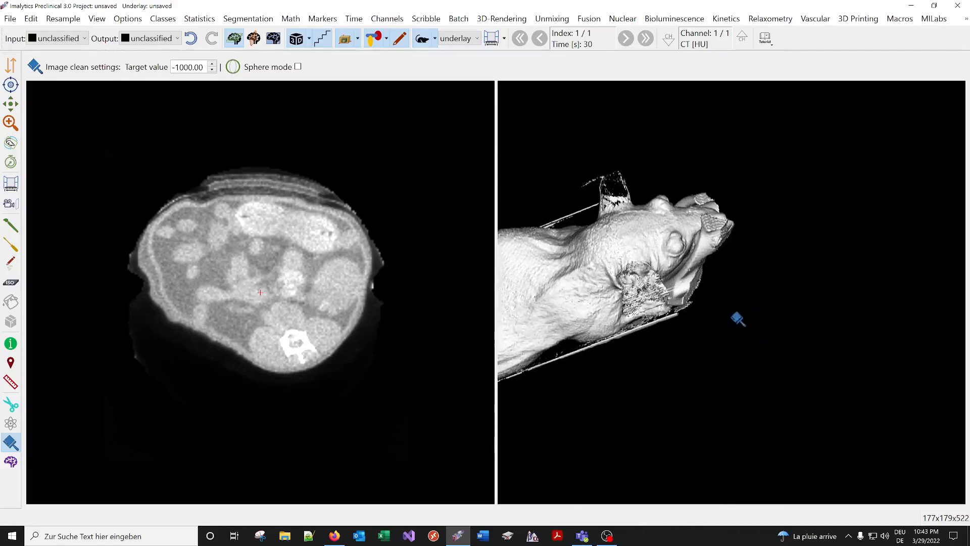
{"action": "left_click", "coordinate": [297, 67]}
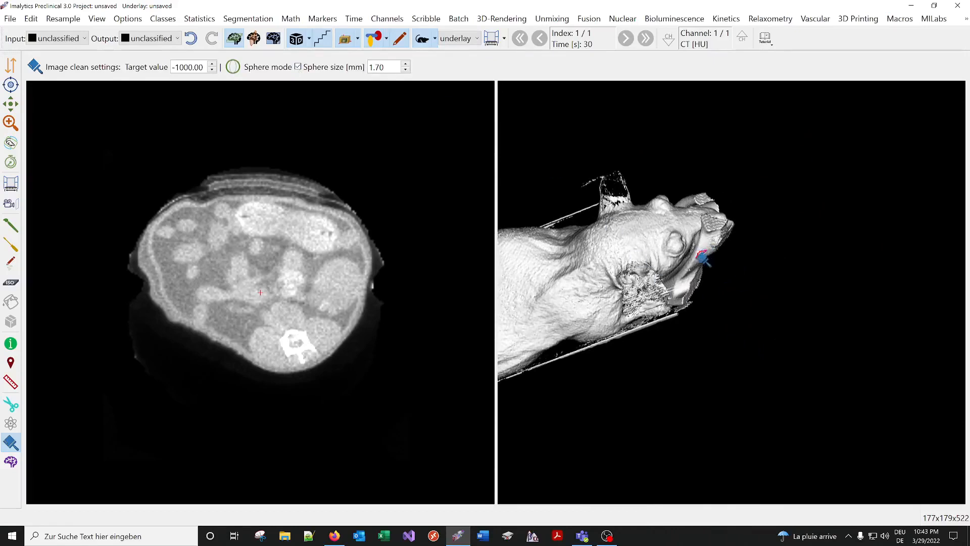
{"action": "left_click_drag", "start_coordinate": [700, 290], "coordinate": [701, 287]}
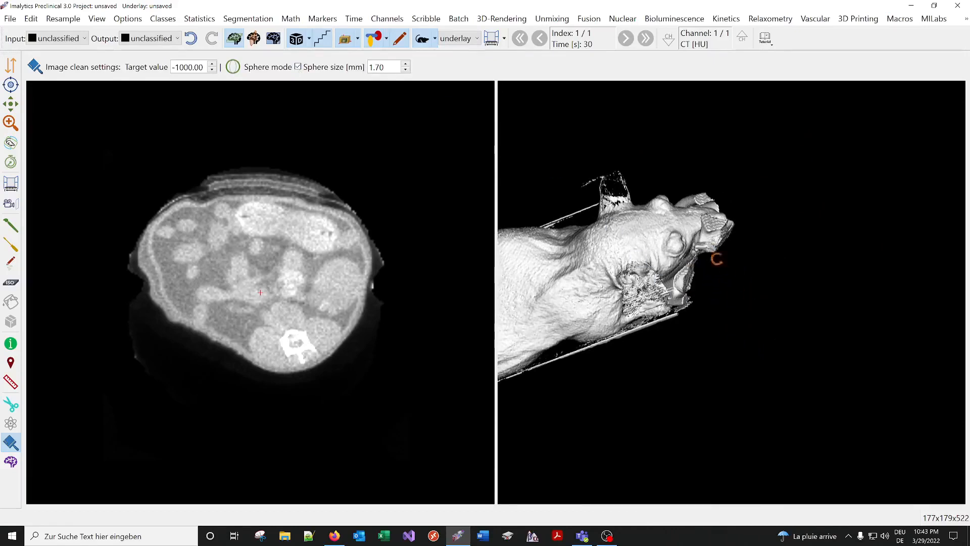
{"action": "mouse_move", "coordinate": [717, 259]}
{"action": "middle_mouse_down"}
{"action": "mouse_move", "coordinate": [642, 206]}
{"action": "mouse_move", "coordinate": [688, 167]}
{"action": "mouse_move", "coordinate": [629, 199]}
{"action": "mouse_move", "coordinate": [649, 223]}
{"action": "middle_mouse_up"}
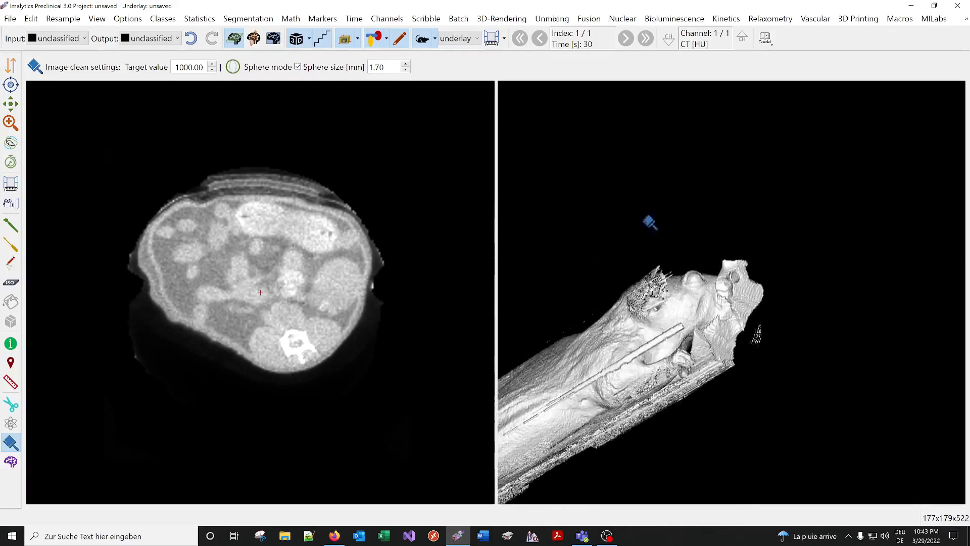
- Erase the holder fragments attached to both sides of the snout using small sphere mode outlines
{"action": "mouse_move", "coordinate": [735, 287]}
{"action": "middle_mouse_down"}
{"action": "mouse_move", "coordinate": [680, 283]}
{"action": "mouse_move", "coordinate": [719, 262]}
{"action": "middle_mouse_up"}
{"action": "scroll", "coordinate": [719, 262], "scroll_direction": "up", "scroll_amount": 5}
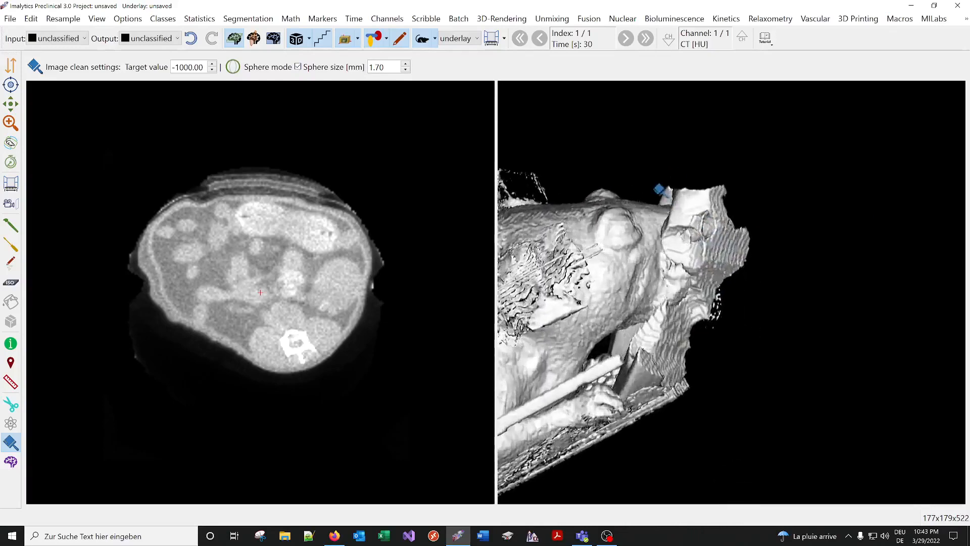
{"action": "mouse_move", "coordinate": [660, 189]}
{"action": "middle_mouse_down"}
{"action": "mouse_move", "coordinate": [715, 295]}
{"action": "mouse_move", "coordinate": [717, 197]}
{"action": "middle_mouse_up"}
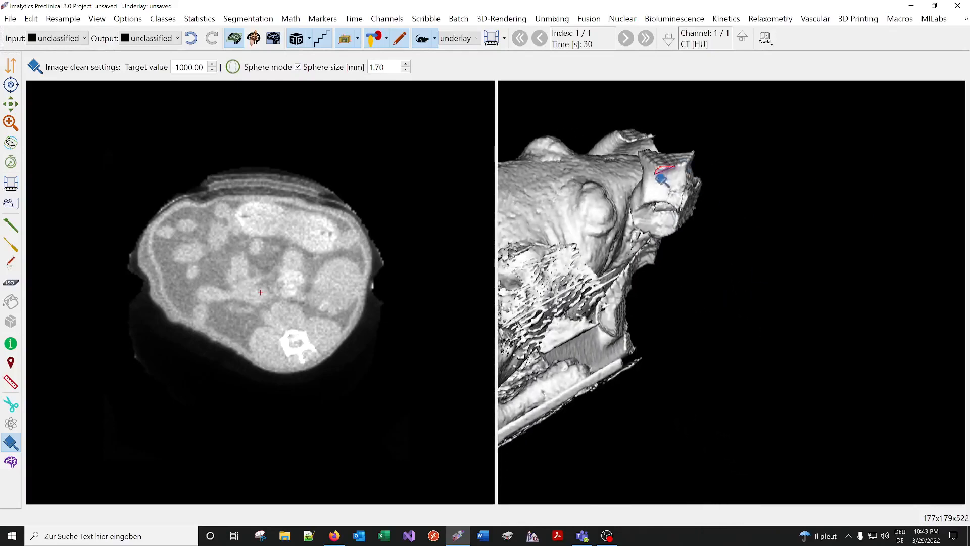
{"action": "mouse_move", "coordinate": [656, 174]}
{"action": "left_mouse_down"}
{"action": "mouse_move", "coordinate": [675, 186]}
{"action": "mouse_move", "coordinate": [659, 183]}
{"action": "left_mouse_up"}
{"action": "mouse_move", "coordinate": [701, 133]}
{"action": "middle_mouse_down"}
{"action": "mouse_move", "coordinate": [678, 222]}
{"action": "mouse_move", "coordinate": [679, 214]}
{"action": "middle_mouse_up"}
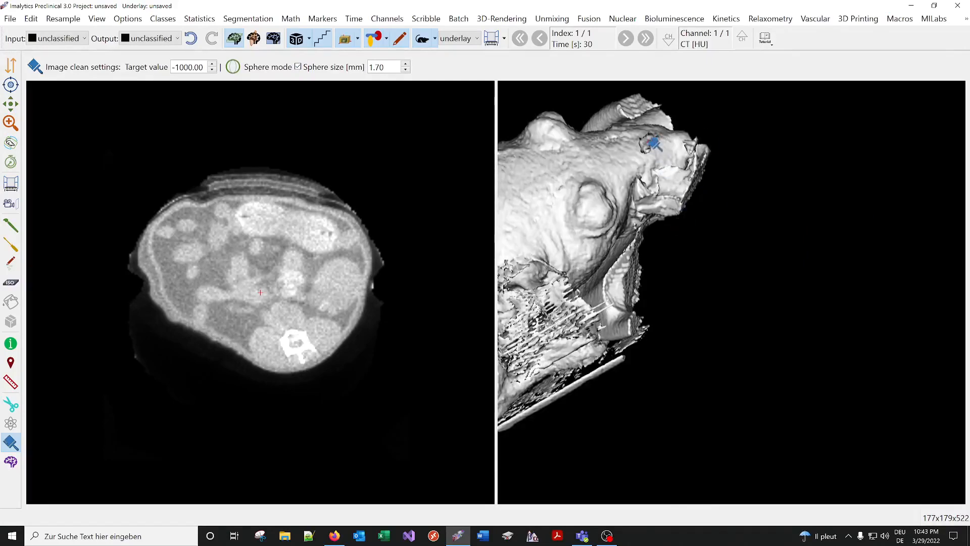
{"action": "left_click_drag", "start_coordinate": [633, 109], "coordinate": [673, 111]}
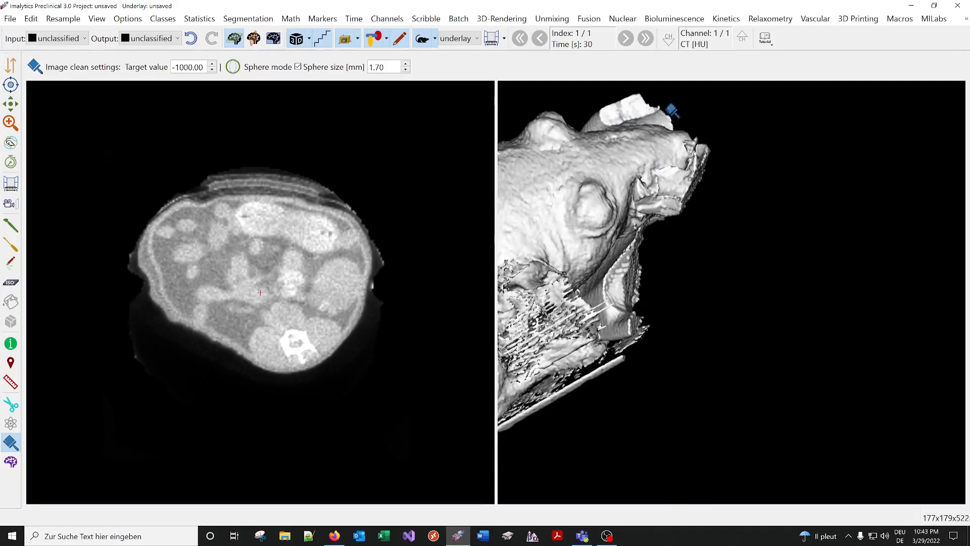
- Set the sphere size to 0.3 mm and erase the thin holder remnants lying directly against the snout
{"action": "middle_click_drag", "start_coordinate": [689, 112], "coordinate": [676, 357]}
{"action": "mouse_move", "coordinate": [688, 219]}
{"action": "left_mouse_down"}
{"action": "mouse_move", "coordinate": [662, 232]}
{"action": "mouse_move", "coordinate": [688, 221]}
{"action": "mouse_move", "coordinate": [720, 232]}
{"action": "left_mouse_up"}
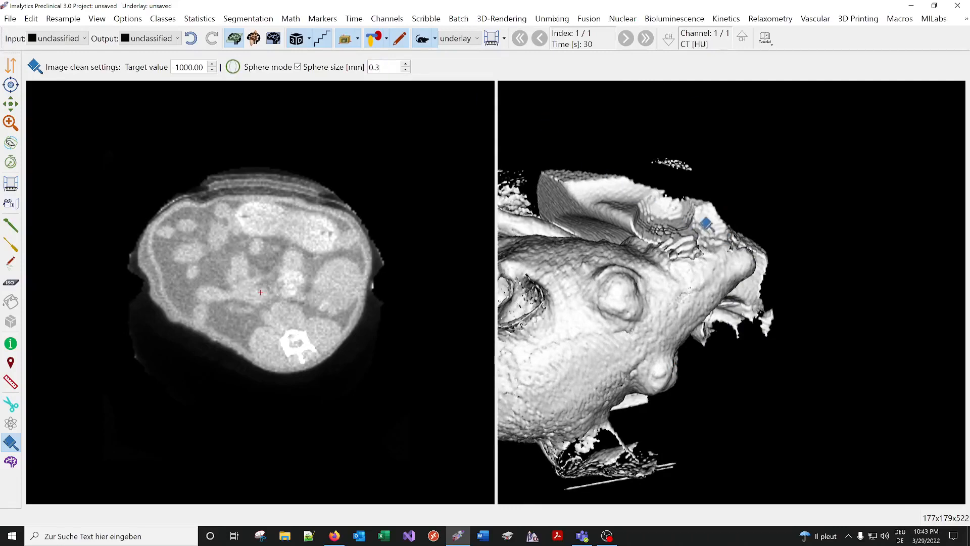
{"action": "left_click_drag", "start_coordinate": [676, 236], "coordinate": [689, 249]}
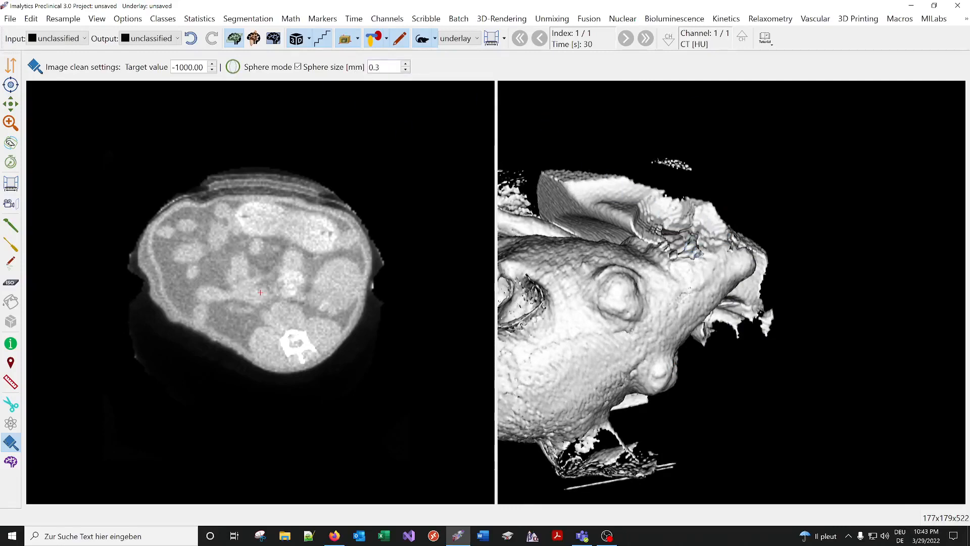
- Turn off sphere mode and erase the rest of the holder plate beneath the mouse's head with large outlines
{"action": "left_click", "coordinate": [298, 66]}
{"action": "mouse_move", "coordinate": [685, 258]}
{"action": "middle_mouse_down"}
{"action": "mouse_move", "coordinate": [643, 256]}
{"action": "mouse_move", "coordinate": [691, 317]}
{"action": "mouse_move", "coordinate": [733, 278]}
{"action": "middle_mouse_up"}
{"action": "mouse_move", "coordinate": [570, 144]}
{"action": "left_mouse_down"}
{"action": "mouse_move", "coordinate": [520, 148]}
{"action": "mouse_move", "coordinate": [542, 195]}
{"action": "mouse_move", "coordinate": [613, 222]}
{"action": "mouse_move", "coordinate": [672, 217]}
{"action": "mouse_move", "coordinate": [720, 194]}
{"action": "left_mouse_up"}
{"action": "mouse_move", "coordinate": [649, 244]}
{"action": "middle_mouse_down"}
{"action": "mouse_move", "coordinate": [711, 342]}
{"action": "mouse_move", "coordinate": [666, 279]}
{"action": "mouse_move", "coordinate": [671, 254]}
{"action": "middle_mouse_up"}
{"action": "mouse_move", "coordinate": [657, 159]}
{"action": "left_mouse_down"}
{"action": "mouse_move", "coordinate": [574, 169]}
{"action": "mouse_move", "coordinate": [689, 238]}
{"action": "mouse_move", "coordinate": [734, 221]}
{"action": "left_mouse_up"}
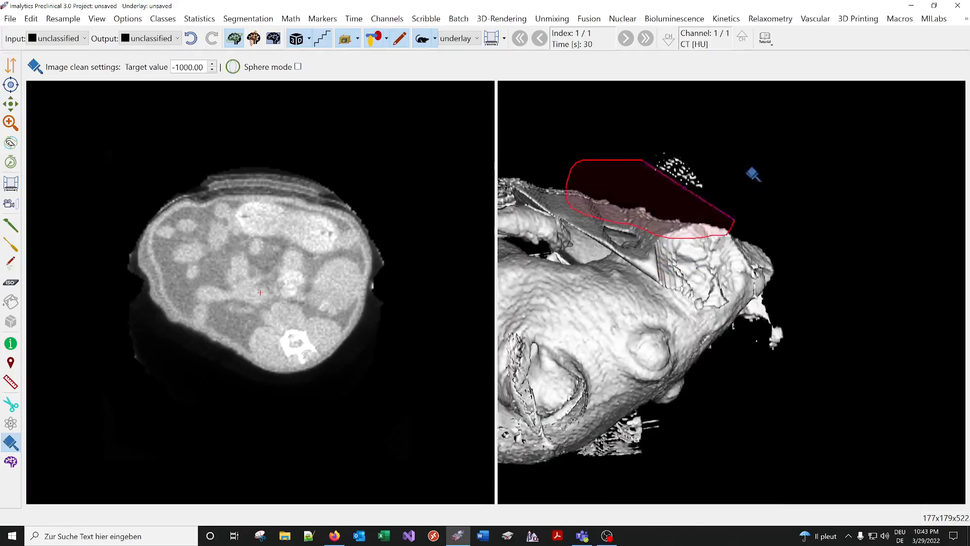
{"action": "mouse_move", "coordinate": [777, 195]}
{"action": "middle_mouse_down"}
{"action": "mouse_move", "coordinate": [736, 340]}
{"action": "mouse_move", "coordinate": [699, 199]}
{"action": "mouse_move", "coordinate": [856, 198]}
{"action": "mouse_move", "coordinate": [653, 320]}
{"action": "middle_mouse_up"}
{"action": "middle_click_drag", "start_coordinate": [590, 356], "coordinate": [683, 315]}
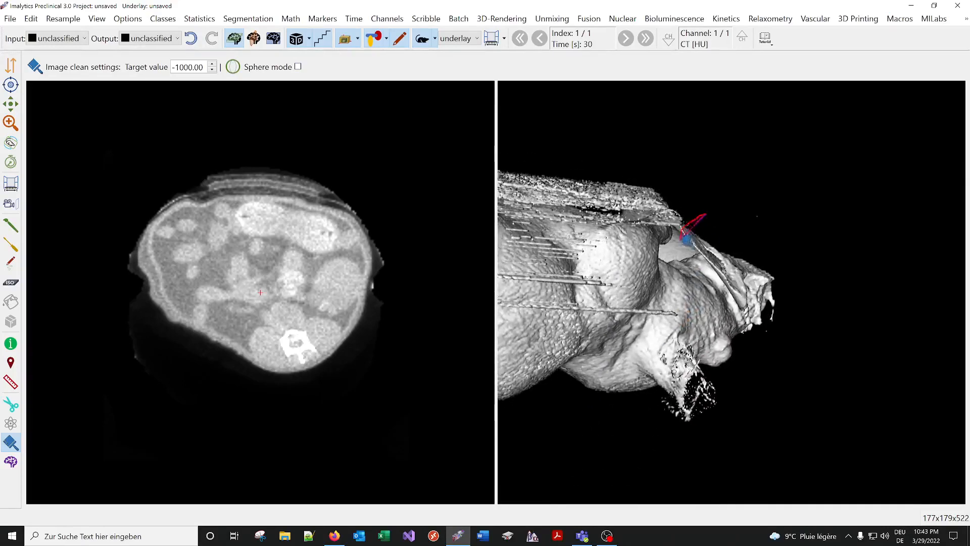
- Erase the thin tube edge remnant running alongside the mouse's body in the 3D rendering
{"action": "middle_click_drag", "start_coordinate": [804, 241], "coordinate": [719, 401]}
{"action": "scroll", "coordinate": [719, 401], "scroll_direction": "down", "scroll_amount": 5}
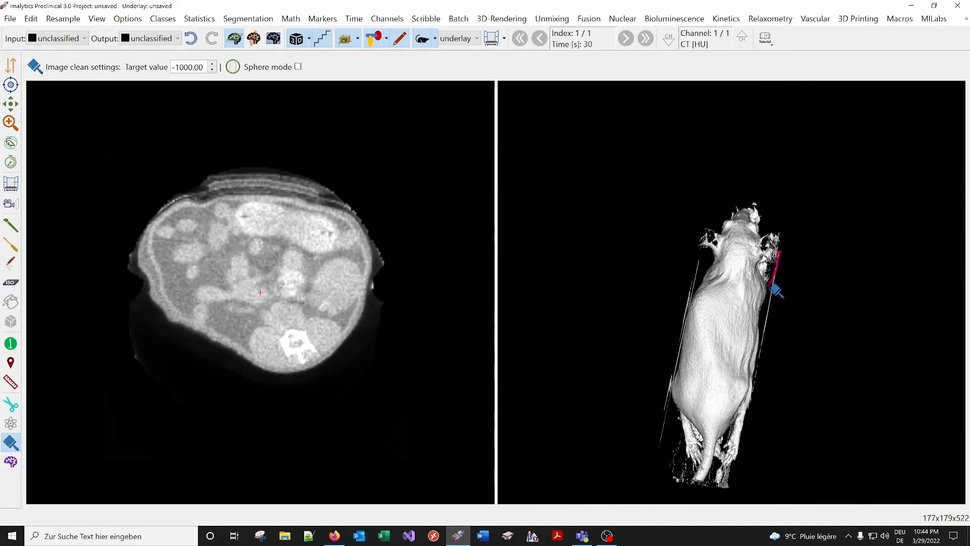
{"action": "mouse_move", "coordinate": [770, 325]}
{"action": "left_mouse_down"}
{"action": "mouse_move", "coordinate": [823, 364]}
{"action": "mouse_move", "coordinate": [808, 354]}
{"action": "left_mouse_up"}
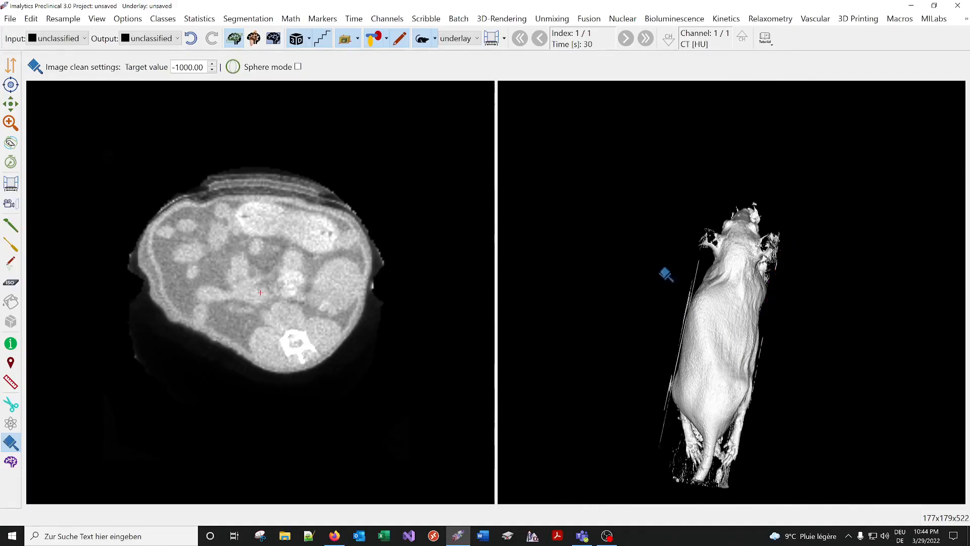
- Raise the upper limit of the white lookup table's display range so that only the skeleton is rendered
{"action": "left_click", "coordinate": [491, 39]}
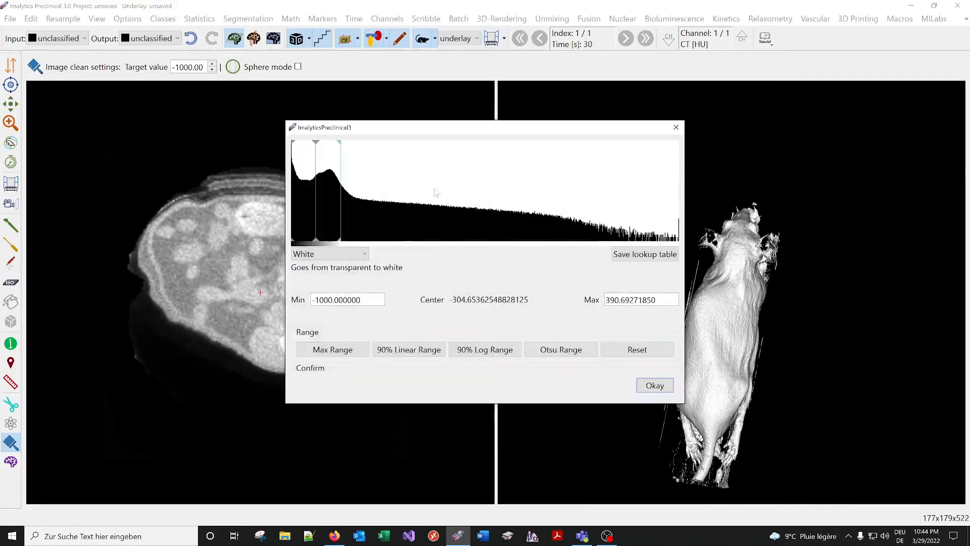
{"action": "left_click_drag", "start_coordinate": [350, 180], "coordinate": [436, 182]}
{"action": "left_click", "coordinate": [677, 127]}
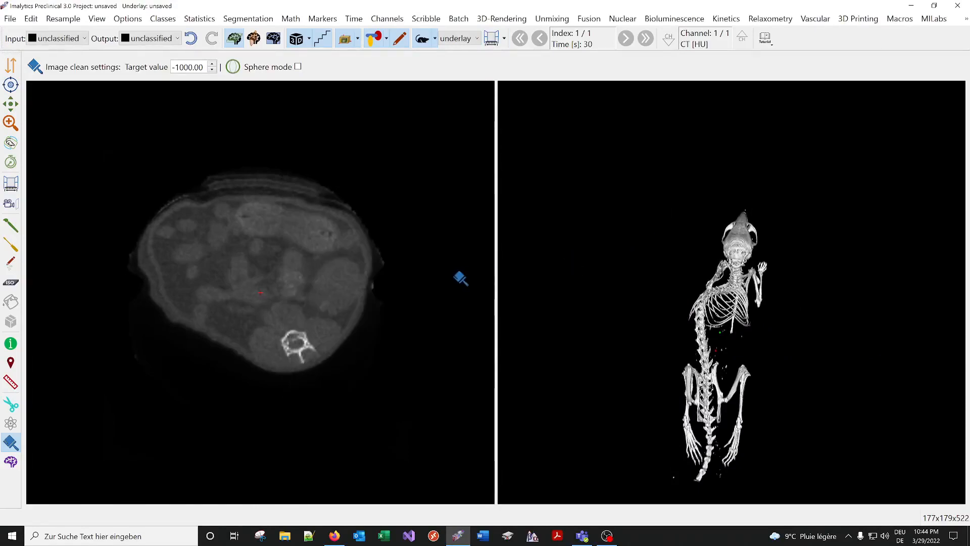
{"action": "left_click", "coordinate": [607, 537]}
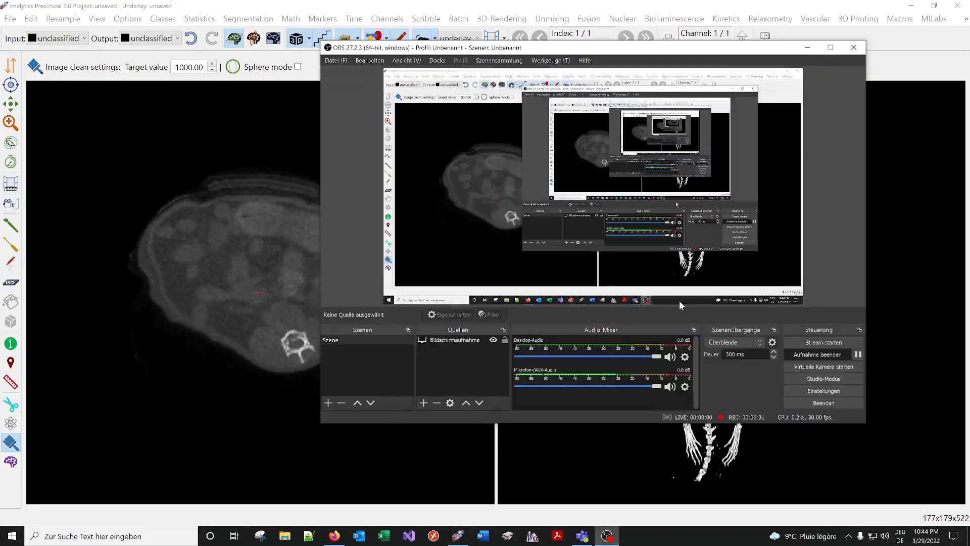